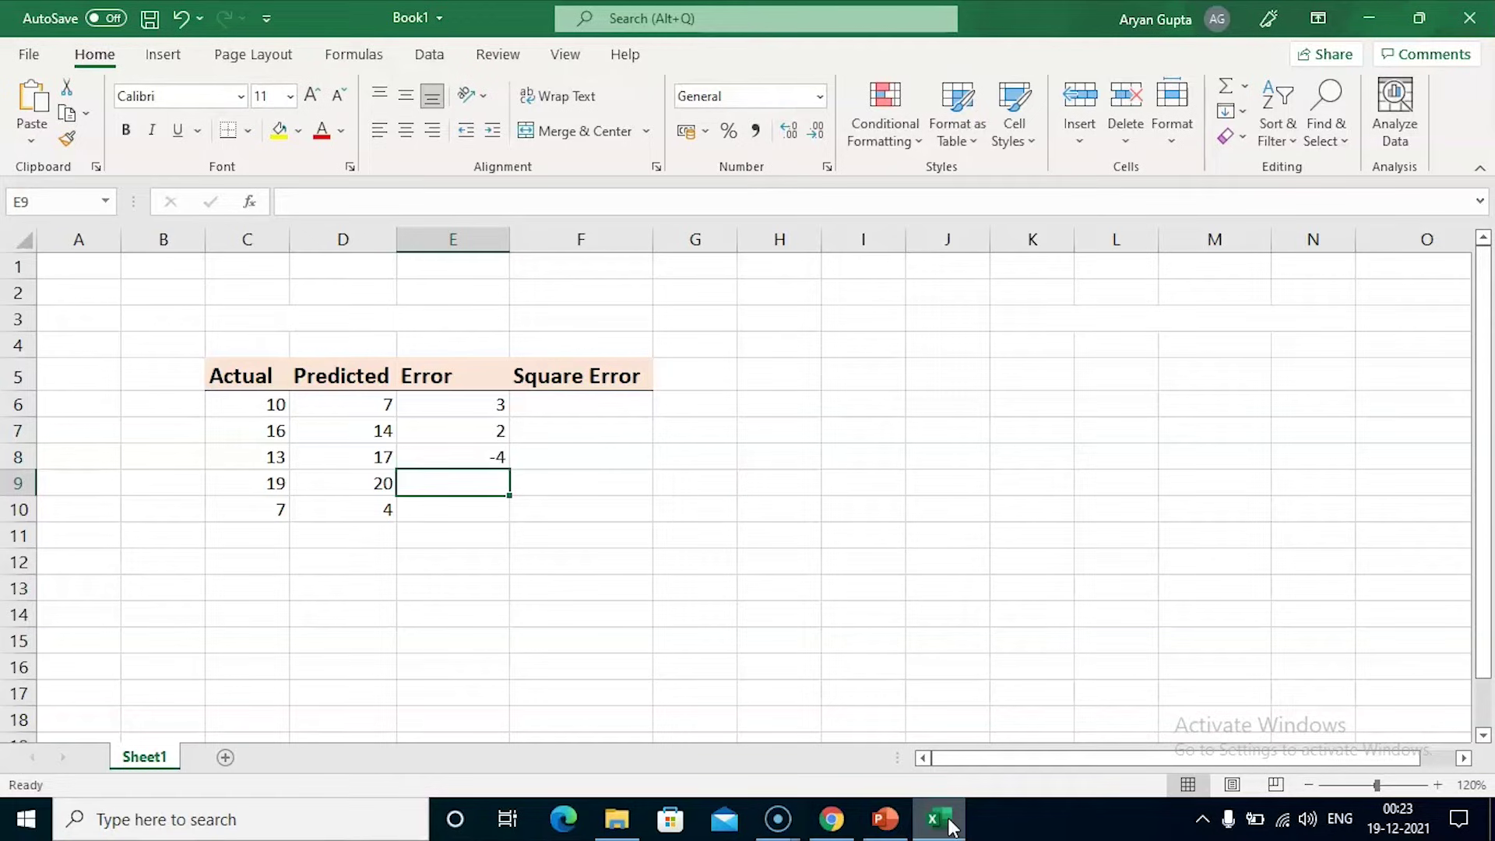
Enter -1 and 3 as the last two Error values in E9 and E10
{"action": "type", "text": "-1"}
{"action": "key", "text": "Return"}
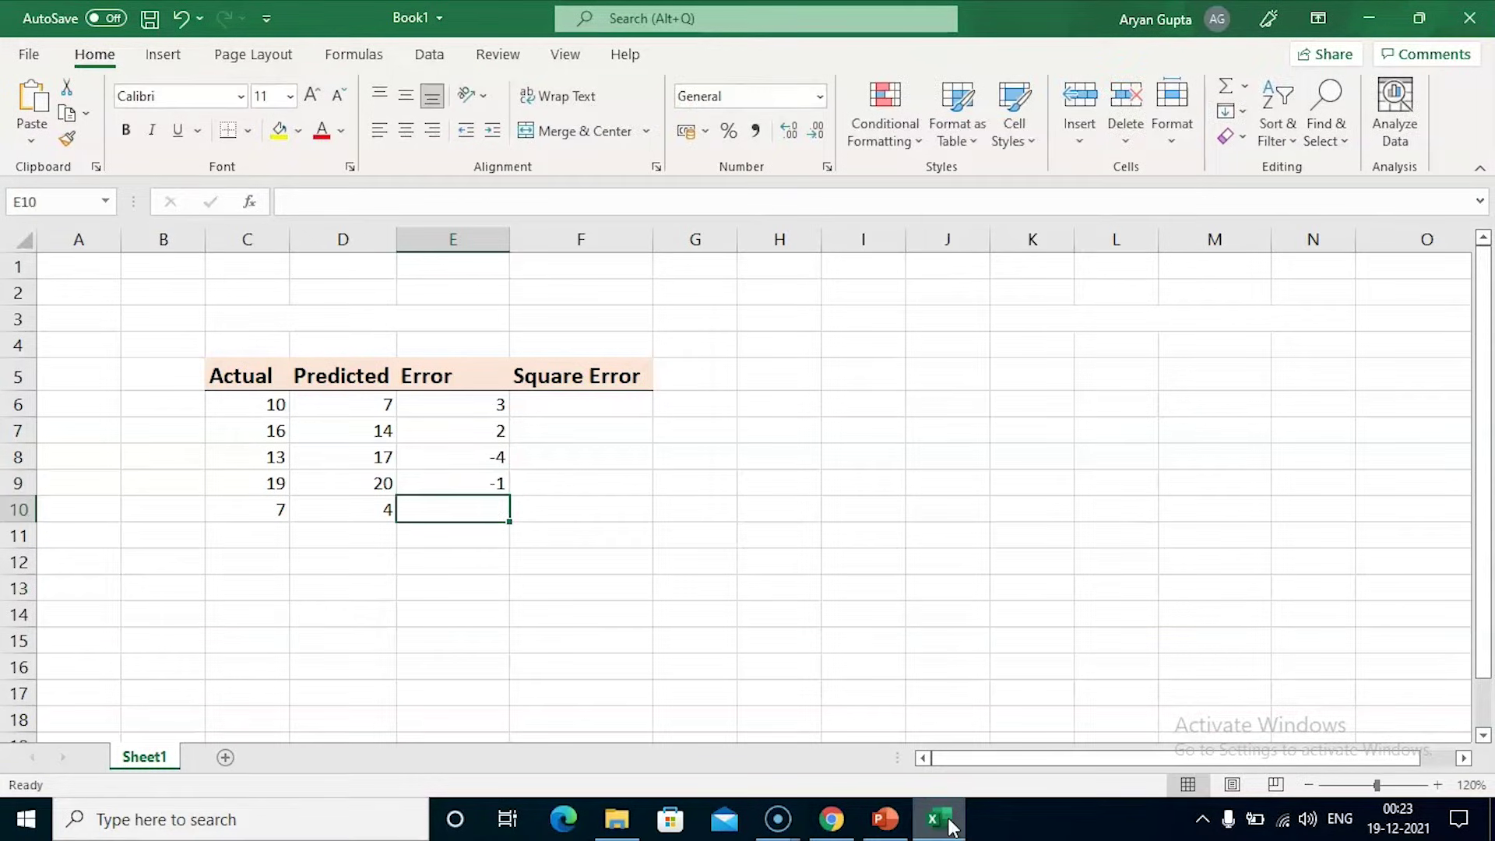
{"action": "type", "text": "3"}
{"action": "key", "text": "Return"}
{"action": "key", "text": "Up"}
{"action": "key", "text": "Up"}
{"action": "key", "text": "Down"}
Review the Error column, then enter 13 as its total in E11
{"action": "key", "text": "Up"}
{"action": "key", "text": "Up"}
{"action": "key", "text": "Up"}
{"action": "key", "text": "Up"}
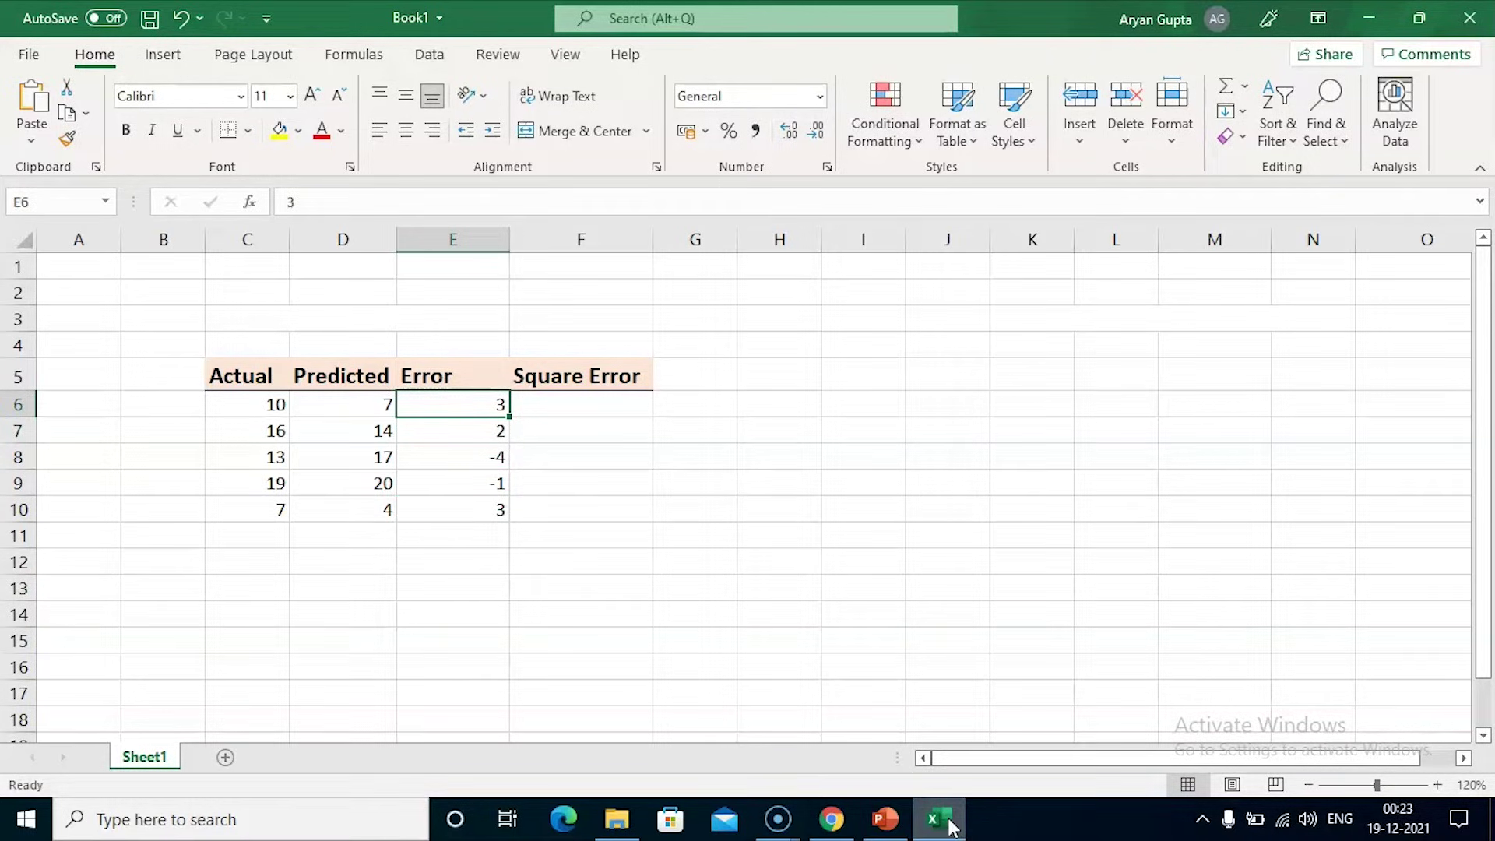
{"action": "key", "text": "Down"}
{"action": "key", "text": "Down"}
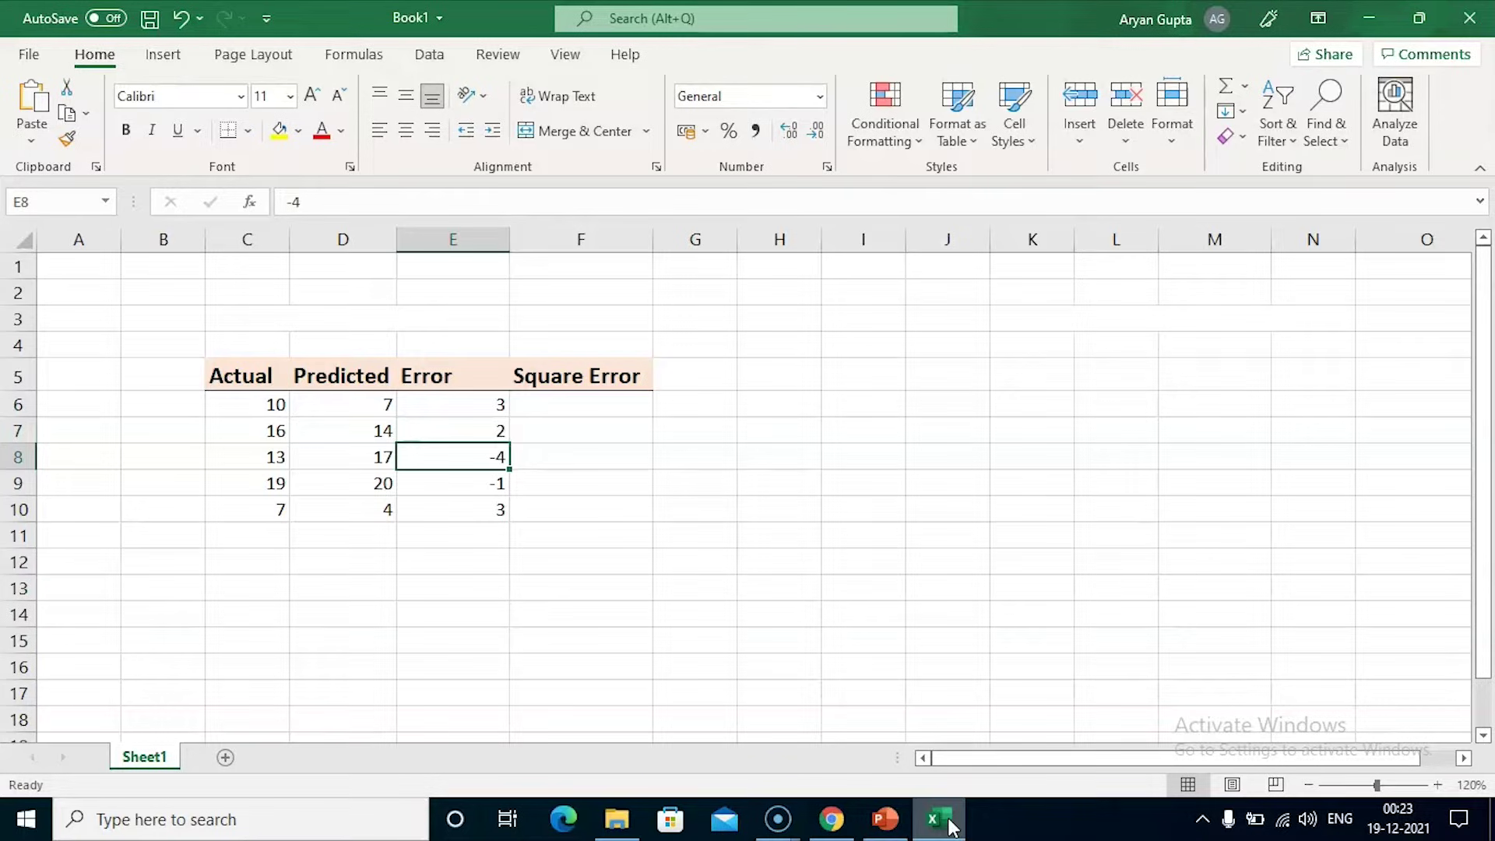
{"action": "key", "text": "Down"}
{"action": "key", "text": "Down"}
{"action": "key", "text": "Down"}
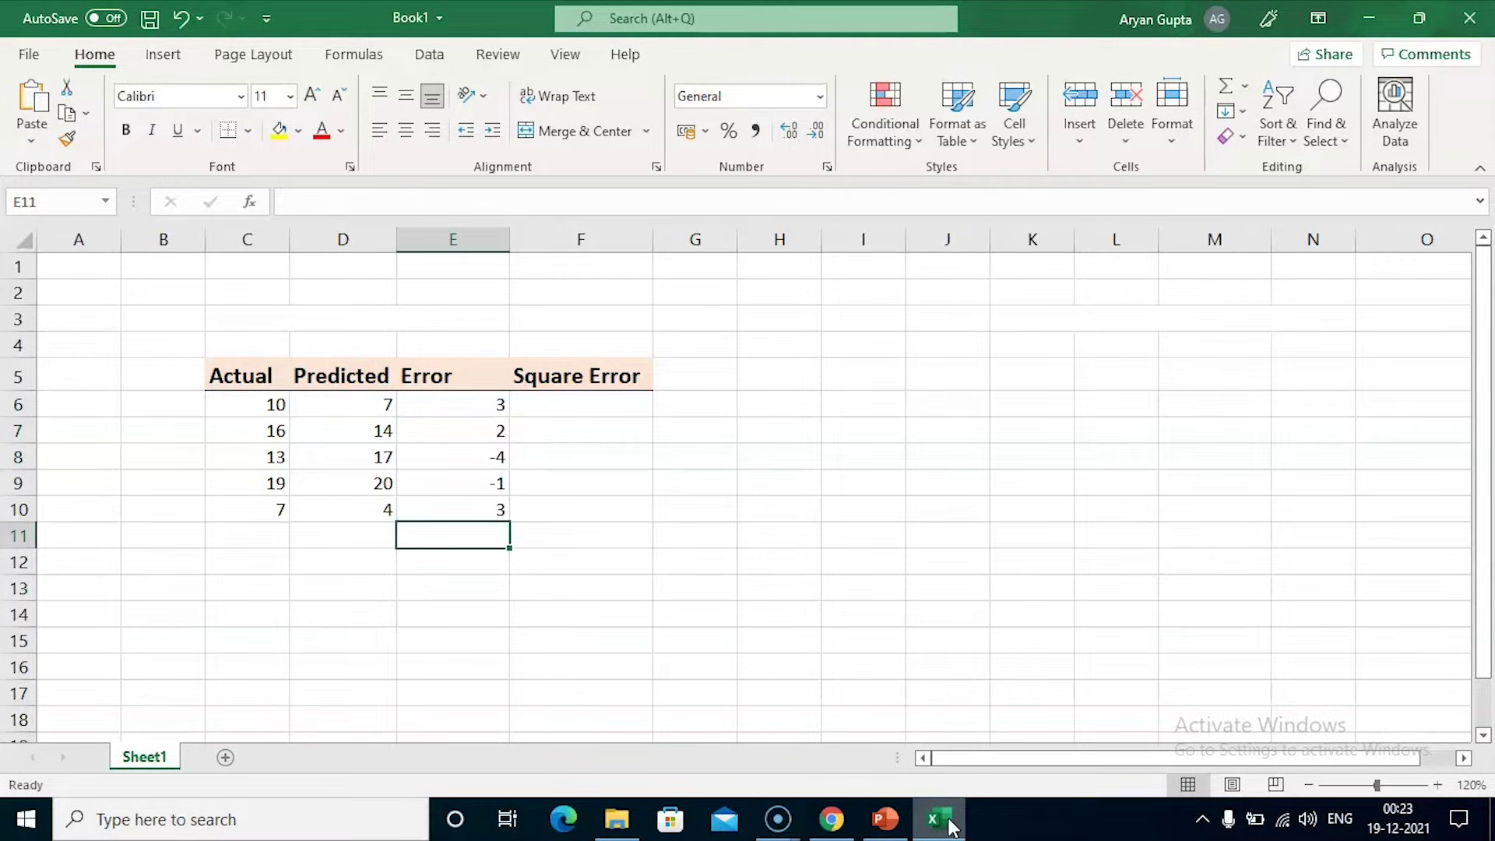
{"action": "key", "text": "Up"}
{"action": "key", "text": "Up"}
{"action": "key", "text": "Up"}
{"action": "key", "text": "Up"}
{"action": "key", "text": "Up"}
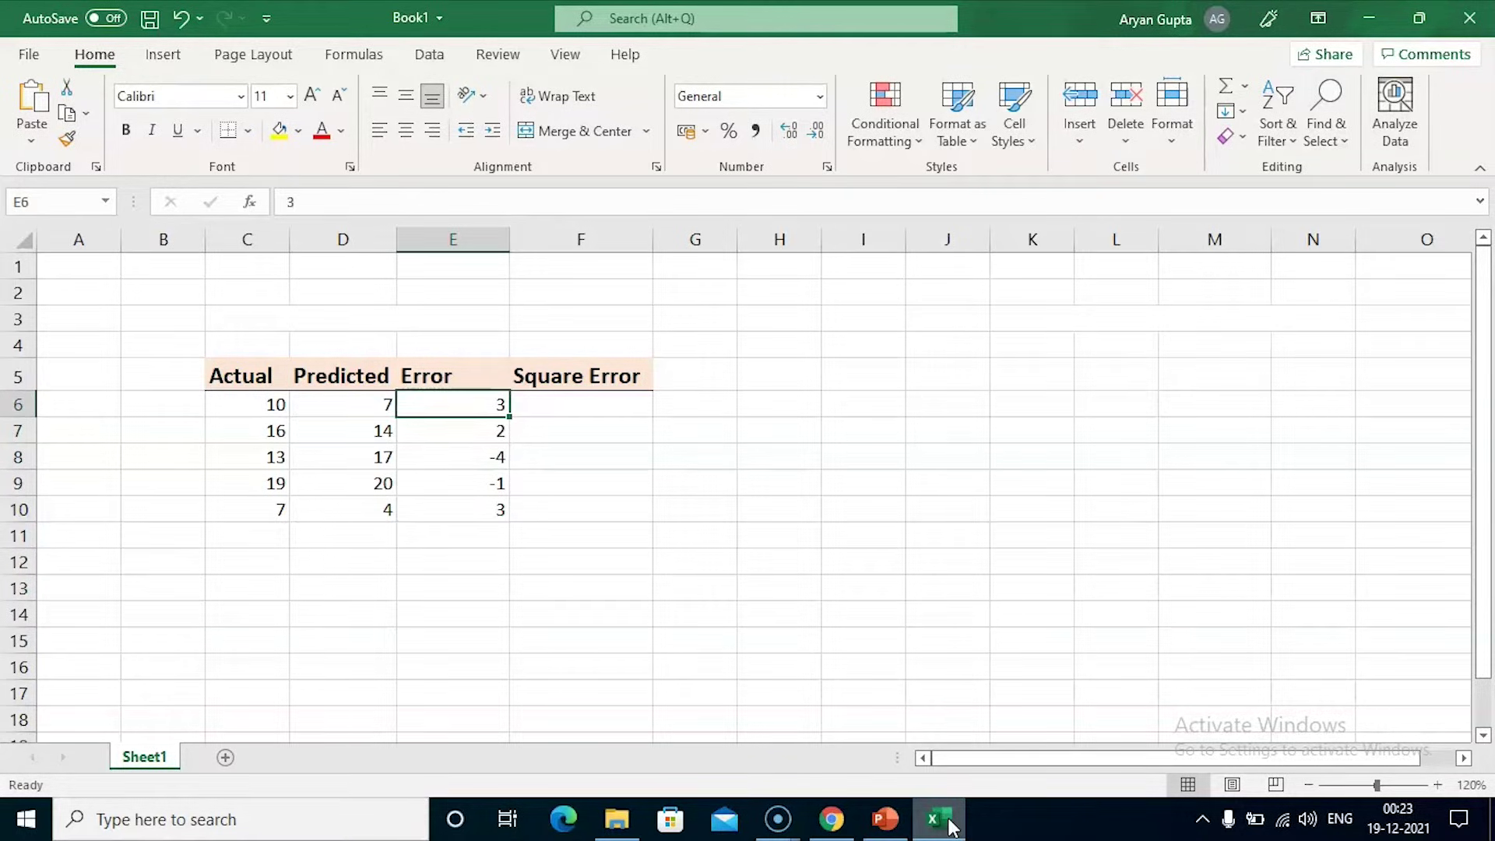
{"action": "key", "text": "Down"}
{"action": "key", "text": "Down"}
{"action": "key", "text": "Down"}
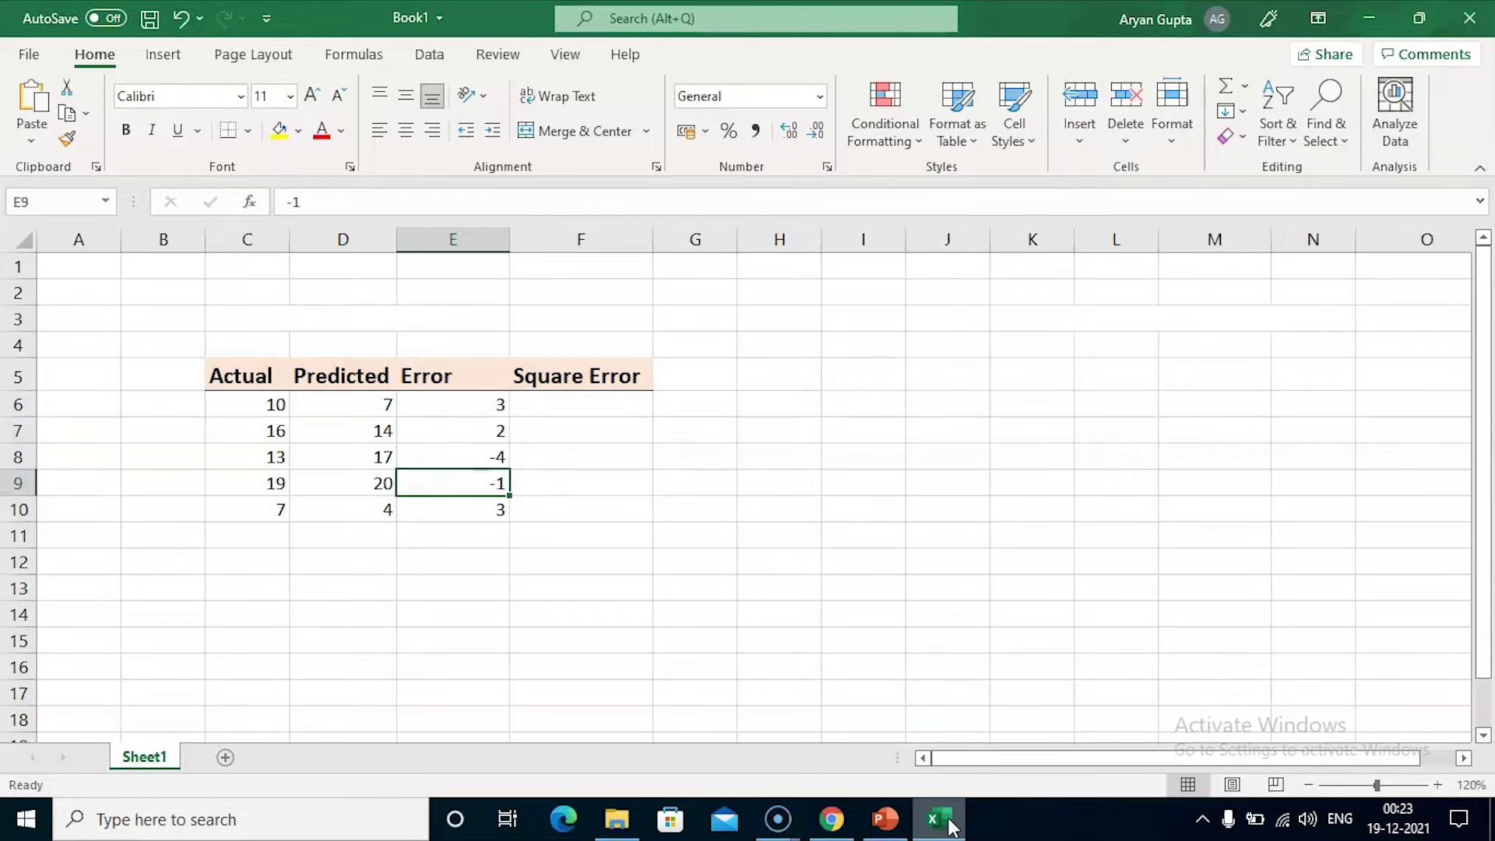
{"action": "key", "text": "Down"}
{"action": "key", "text": "Down"}
{"action": "type", "text": "13"}
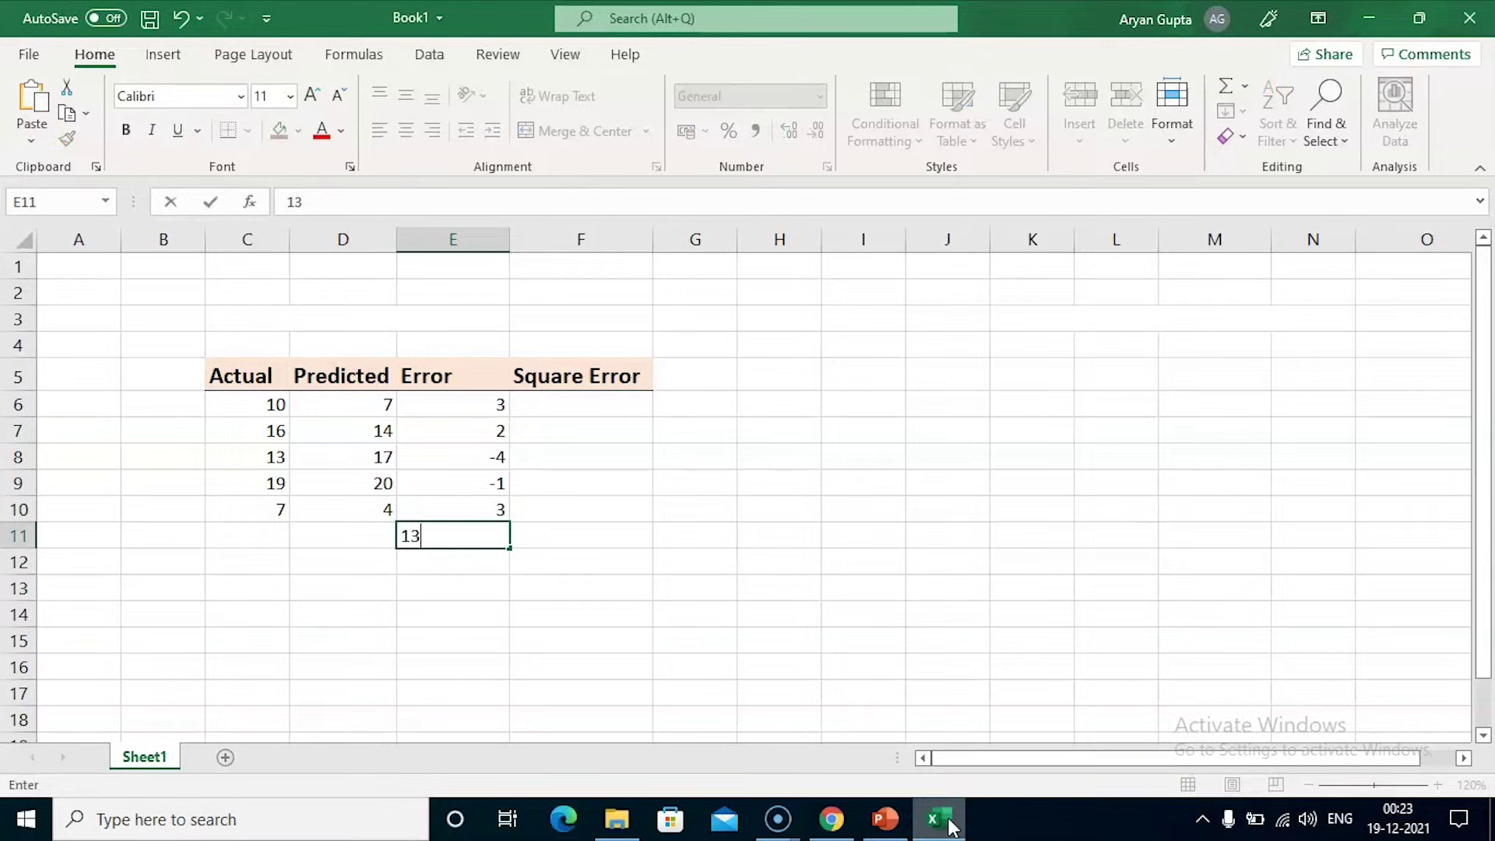
{"action": "key", "text": "Tab"}
Enter squared errors 9, 4, 16, 1 and 9 down F6:F10
{"action": "key", "text": "Up"}
{"action": "key", "text": "Up"}
{"action": "key", "text": "Up"}
{"action": "key", "text": "Up"}
{"action": "key", "text": "Up"}
{"action": "key", "text": "Up"}
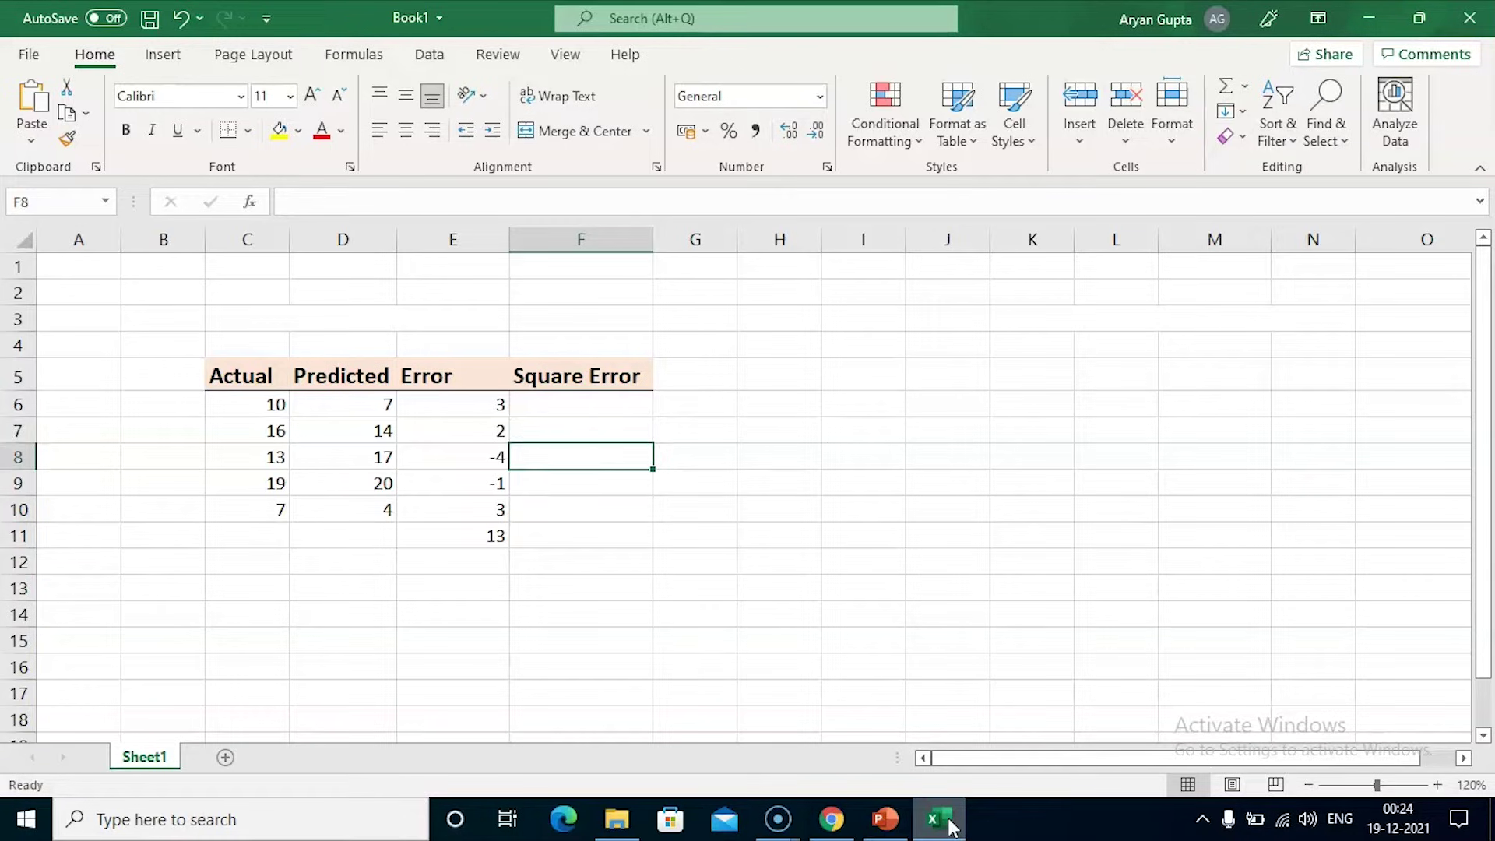
{"action": "key", "text": "Down"}
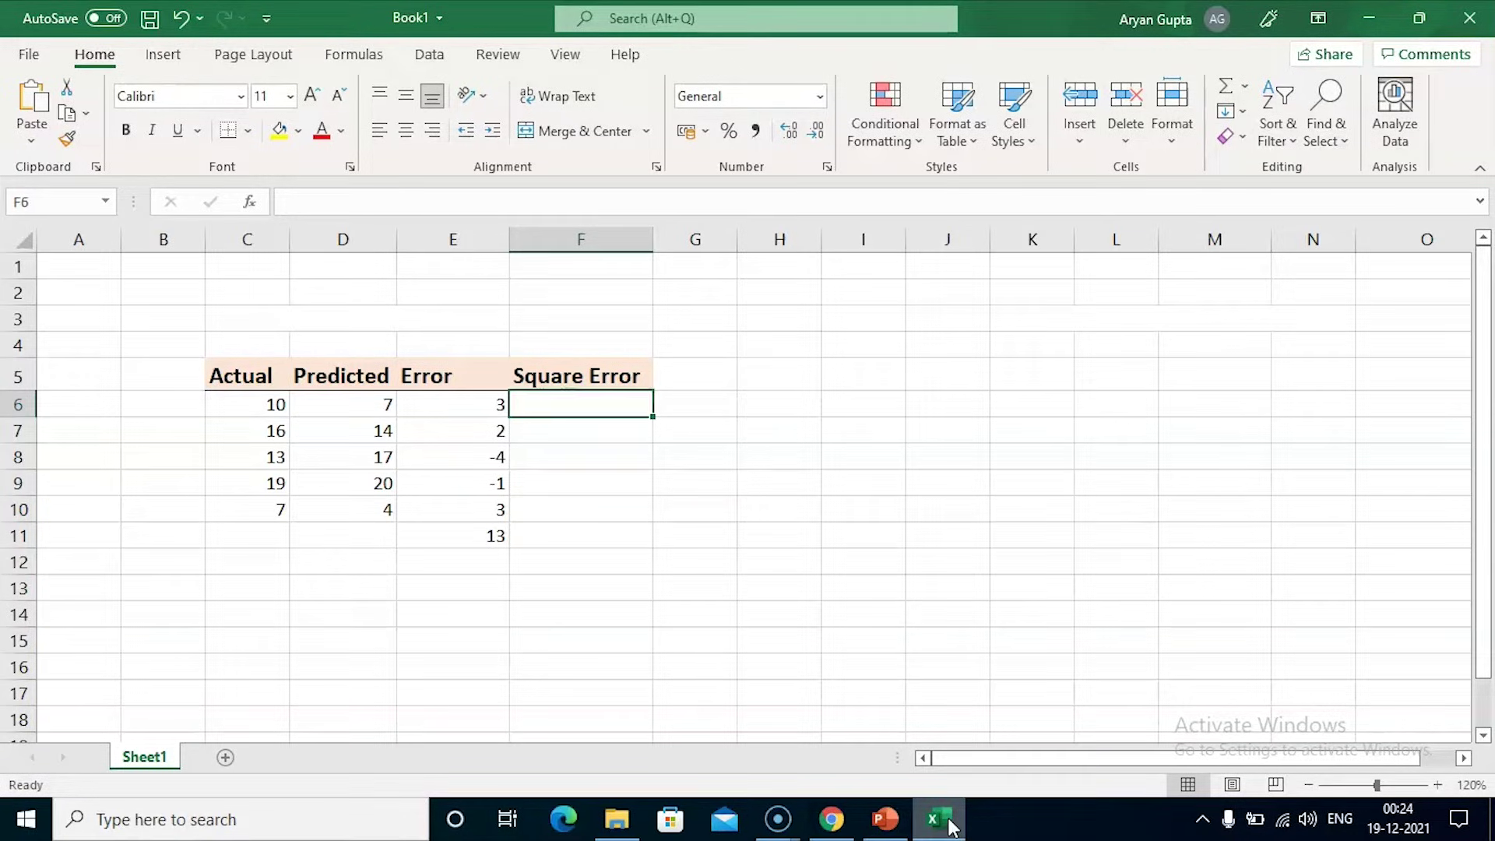
{"action": "type", "text": "9"}
{"action": "key", "text": "Return"}
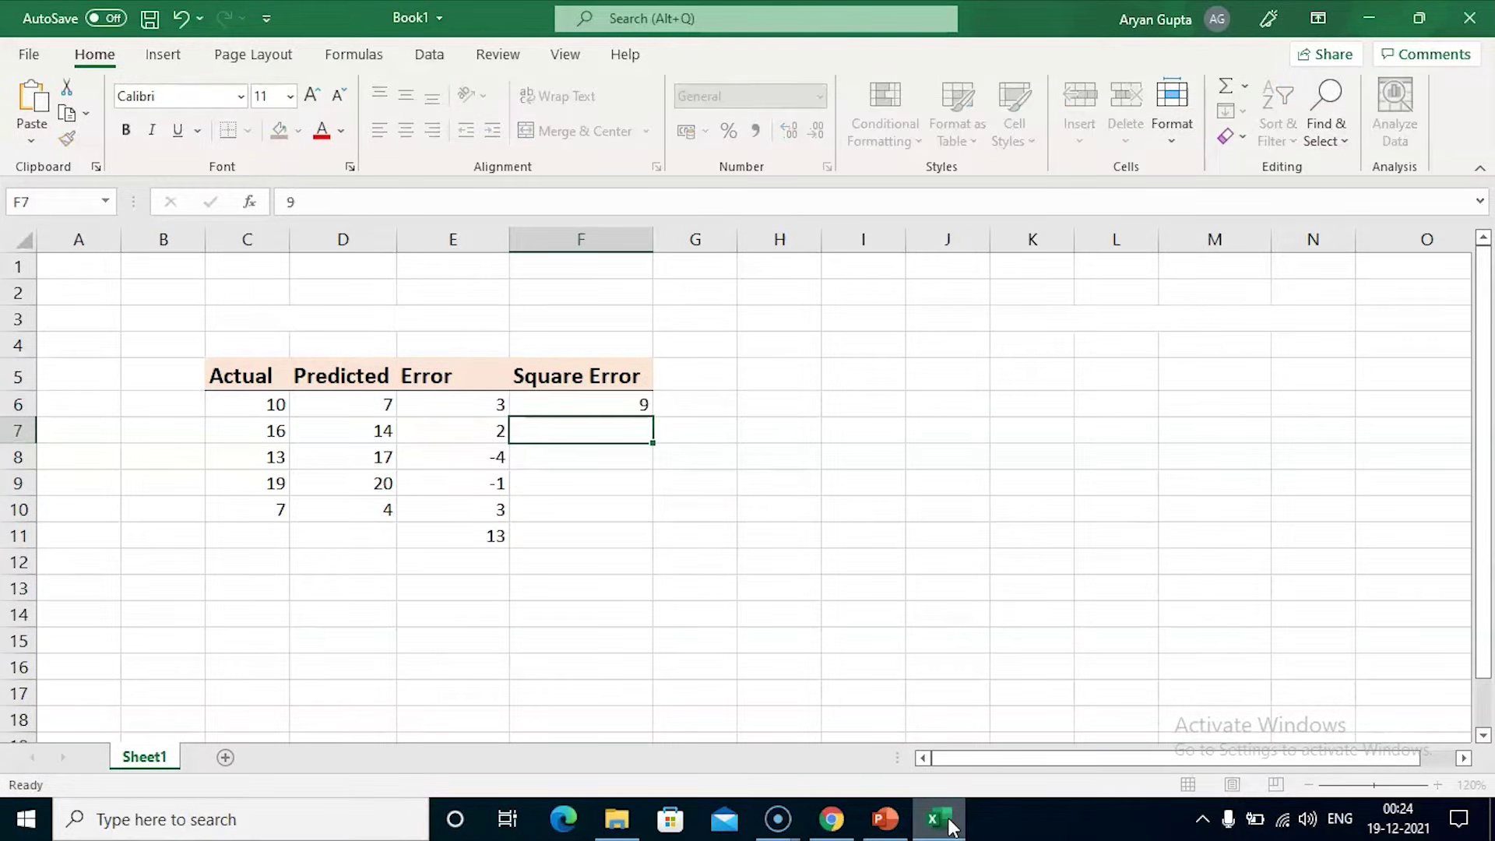
{"action": "type", "text": "4"}
{"action": "key", "text": "Return"}
{"action": "type", "text": "16"}
{"action": "key", "text": "Return"}
{"action": "type", "text": "1"}
{"action": "key", "text": "Return"}
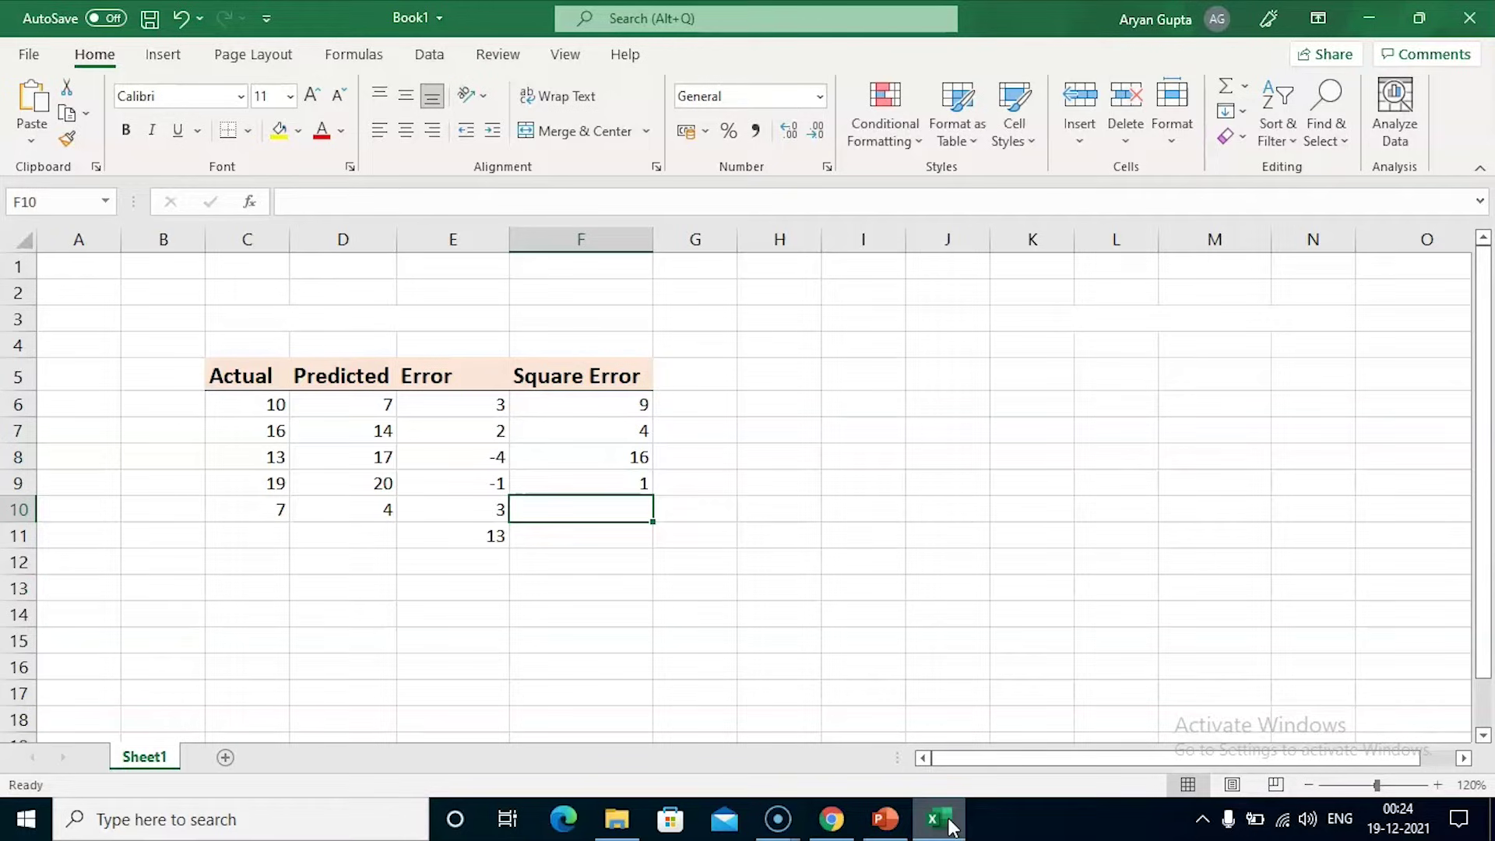
{"action": "type", "text": "9"}
{"action": "key", "text": "Return"}
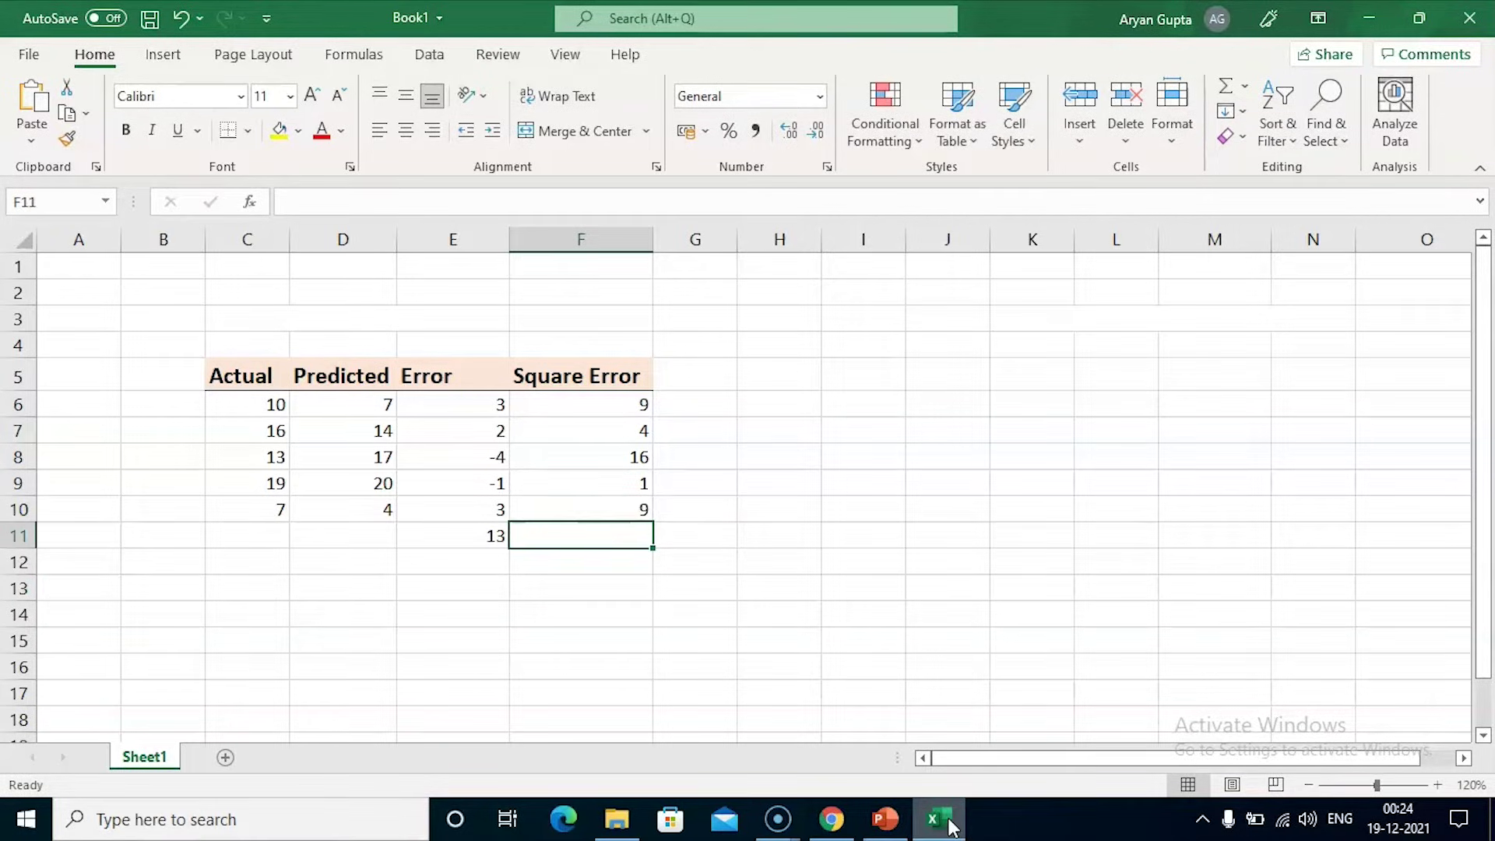
Review the squared errors and enter their total, 39, in F11
{"action": "key", "text": "Up"}
{"action": "key", "text": "Up"}
{"action": "key", "text": "Up"}
{"action": "key", "text": "Up"}
{"action": "key", "text": "Up"}
{"action": "key", "text": "Down"}
{"action": "key", "text": "Down"}
{"action": "key", "text": "Down"}
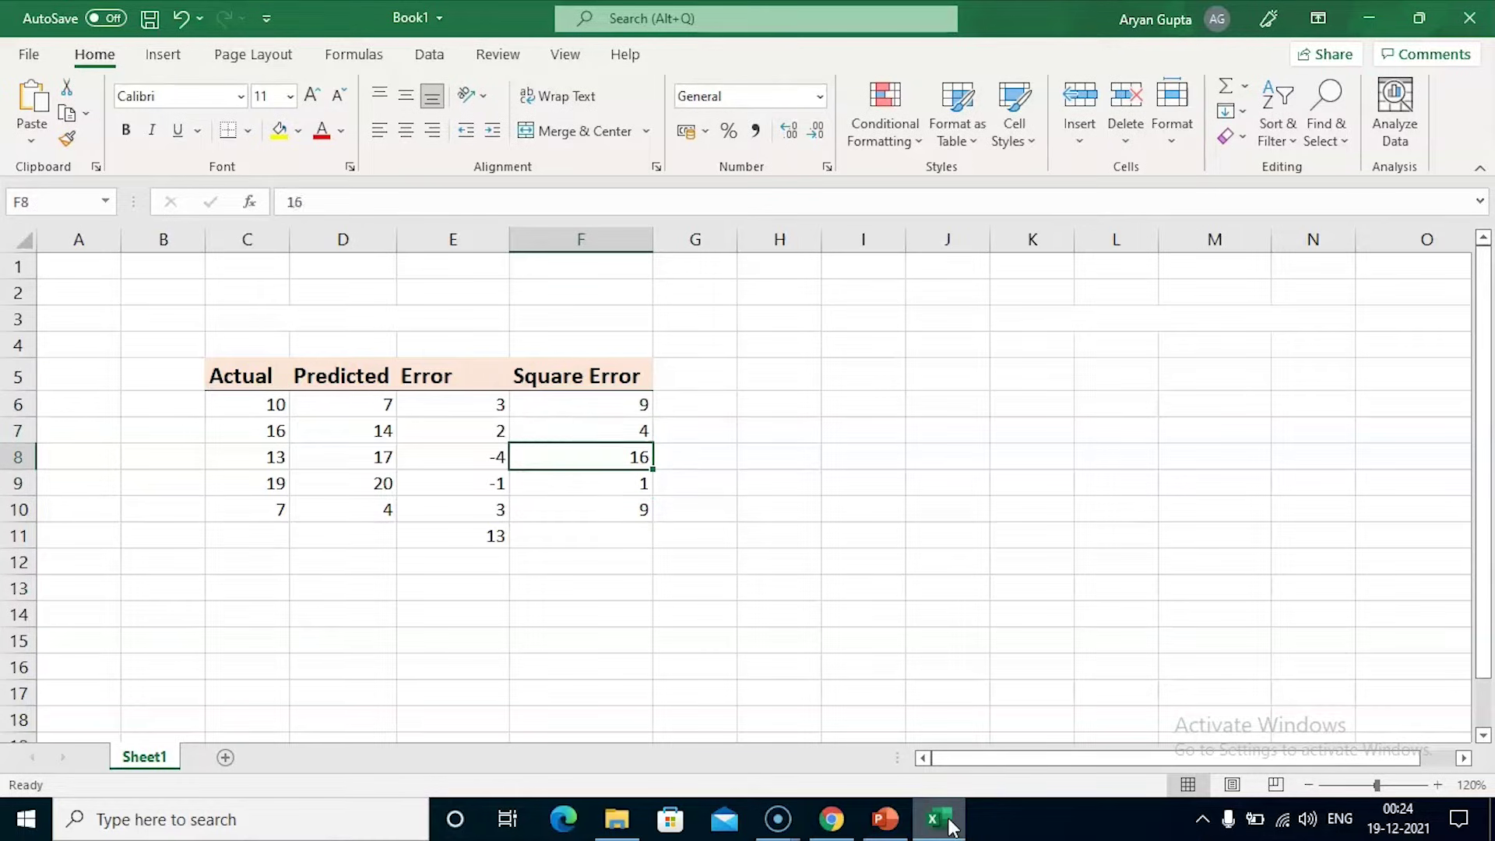
{"action": "key", "text": "Up"}
{"action": "key", "text": "Up"}
{"action": "key", "text": "Up"}
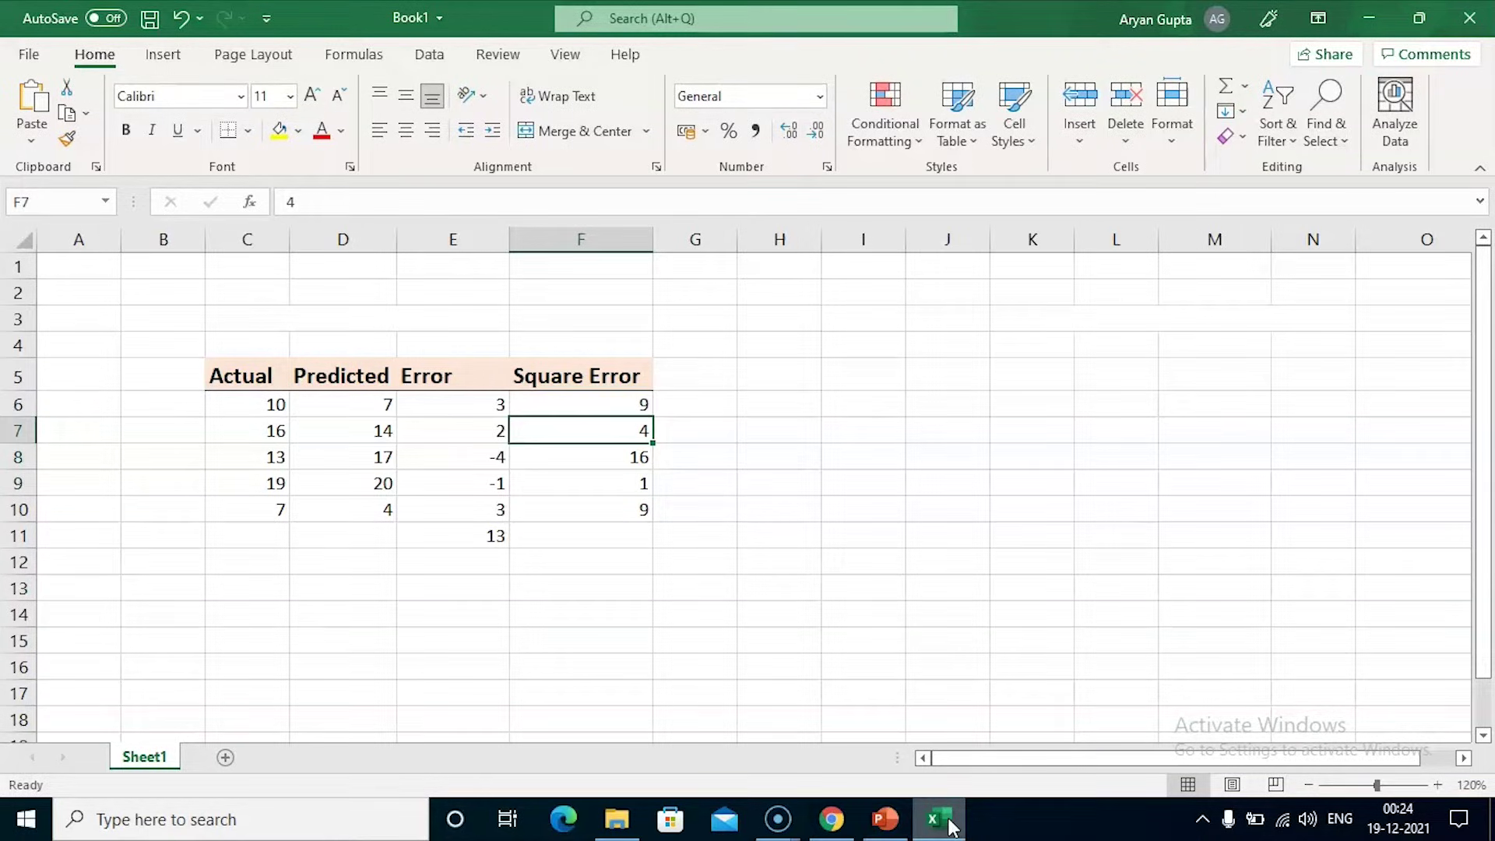
{"action": "key", "text": "Down"}
{"action": "key", "text": "Down"}
{"action": "key", "text": "Down"}
{"action": "key", "text": "Up"}
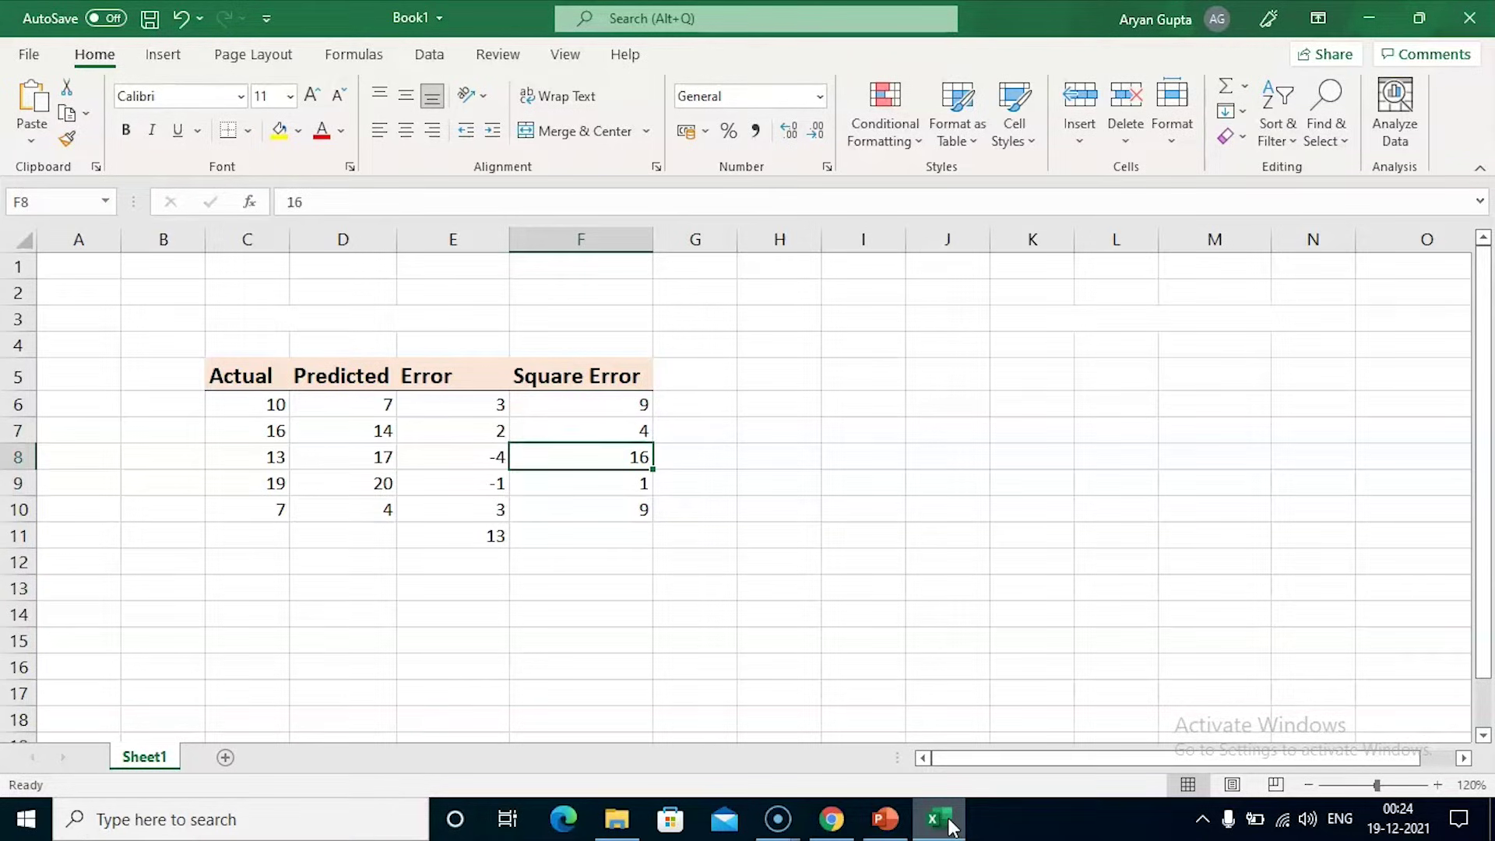
{"action": "key", "text": "Down"}
{"action": "key", "text": "Down"}
{"action": "key", "text": "Down"}
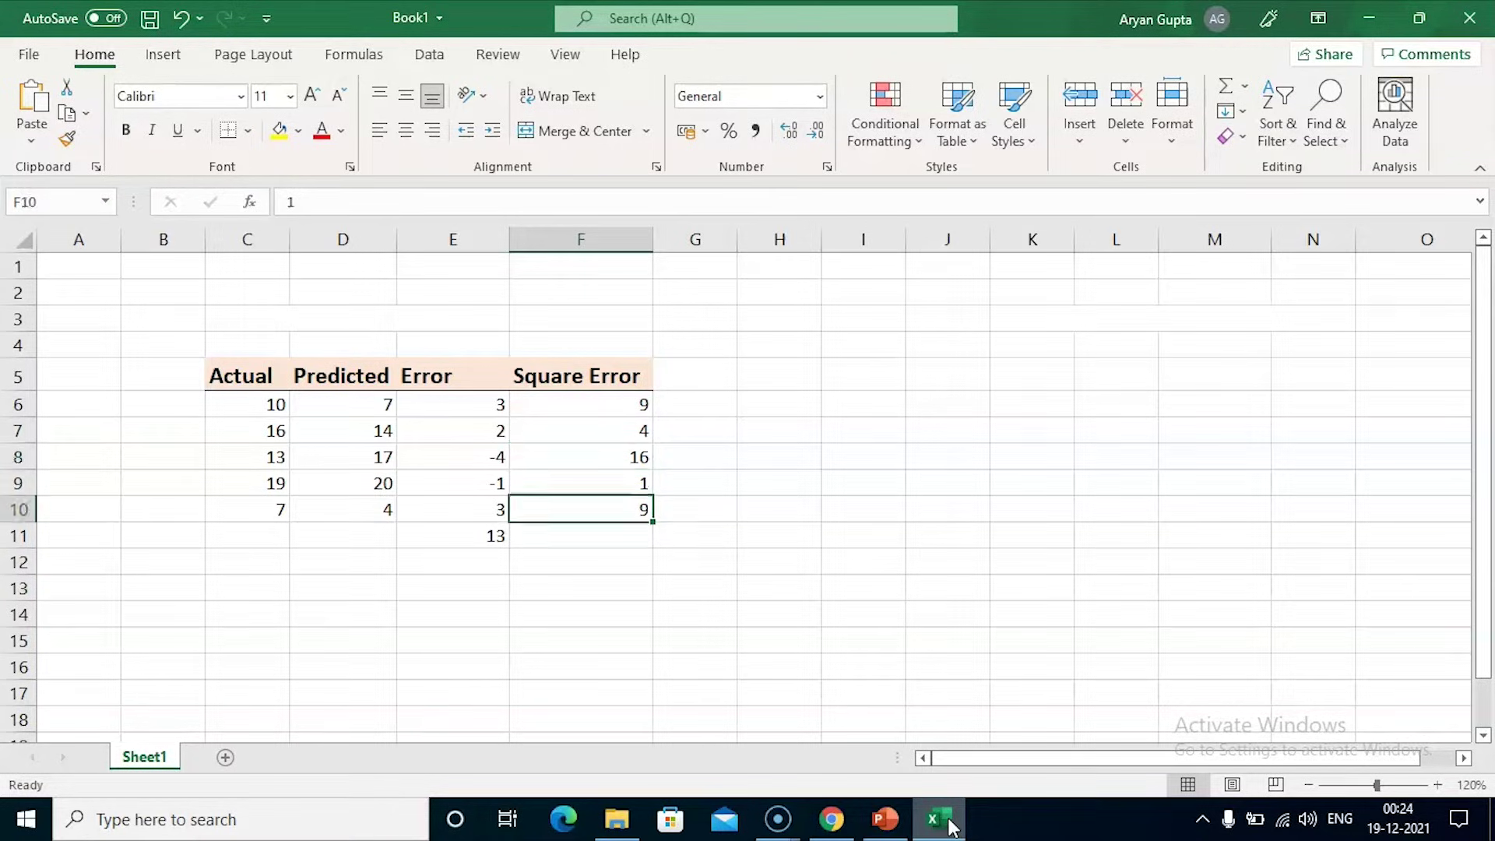
{"action": "type", "text": "39"}
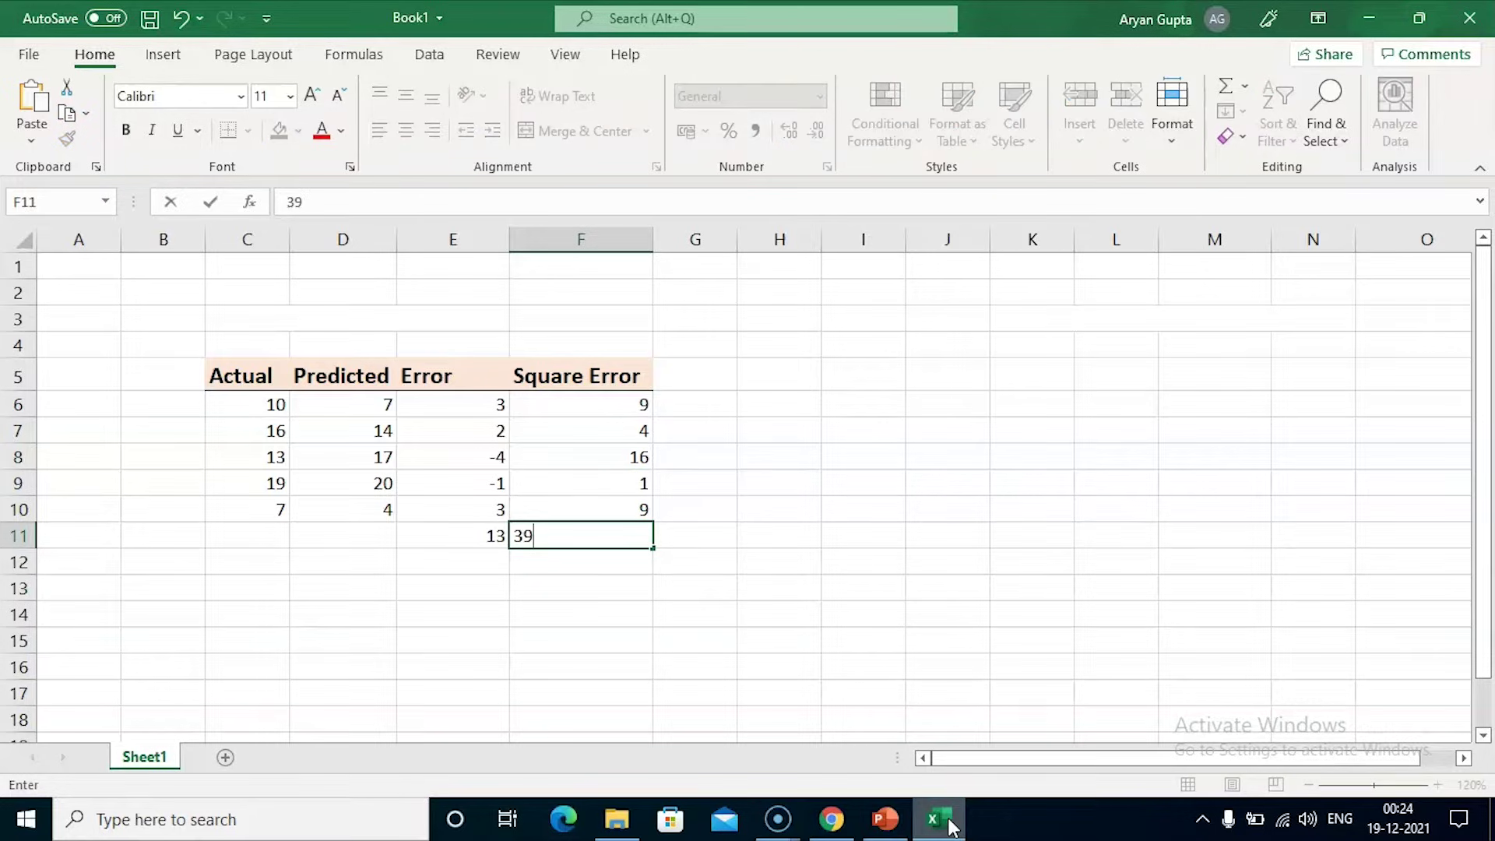
{"action": "key", "text": "Return"}
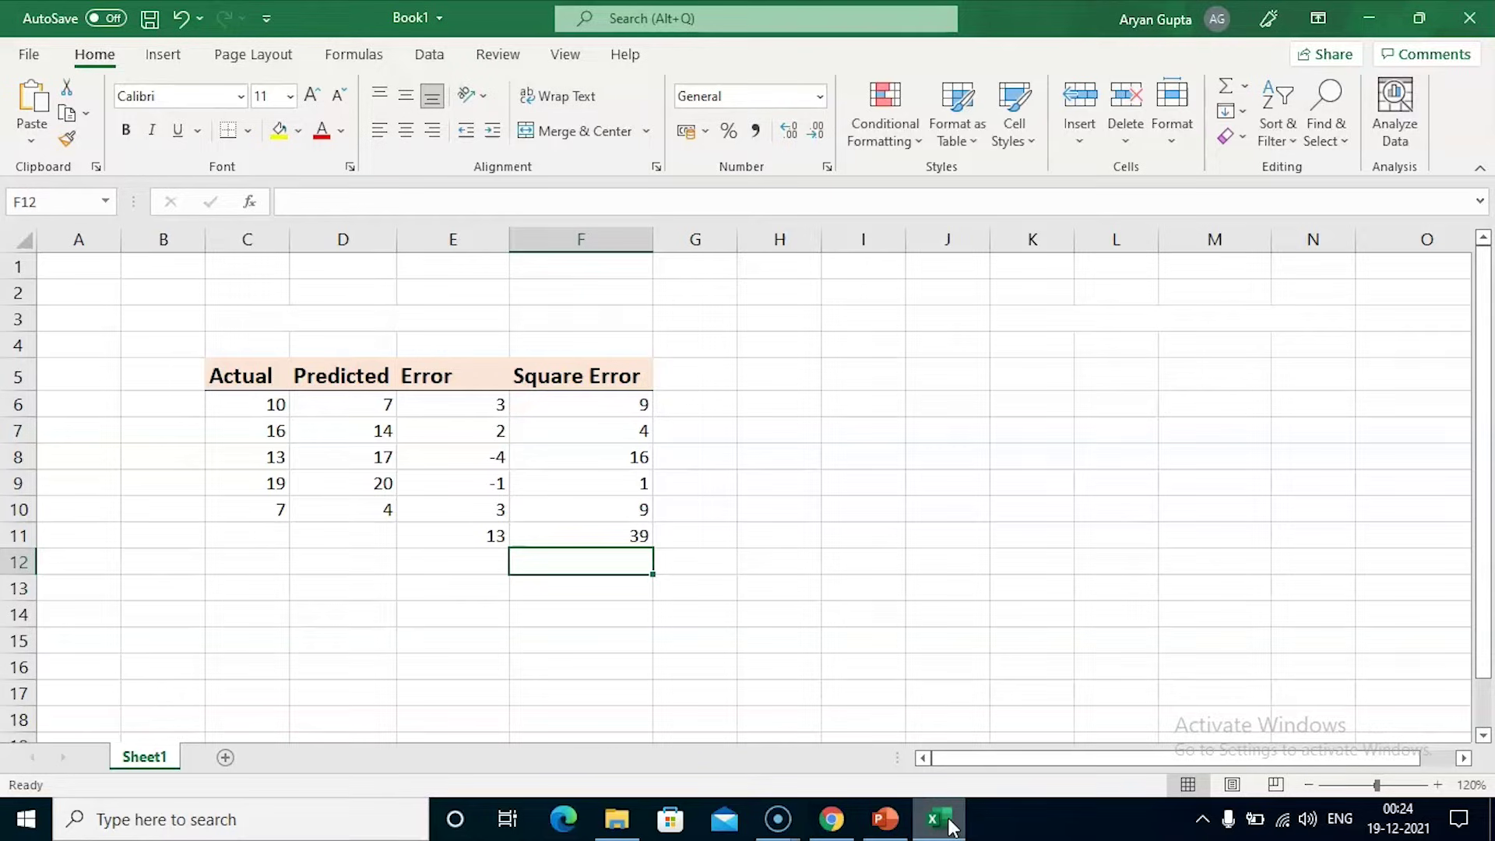
Add an MSE label in F14 below Model A's table
{"action": "key", "text": "Down"}
{"action": "key", "text": "Left"}
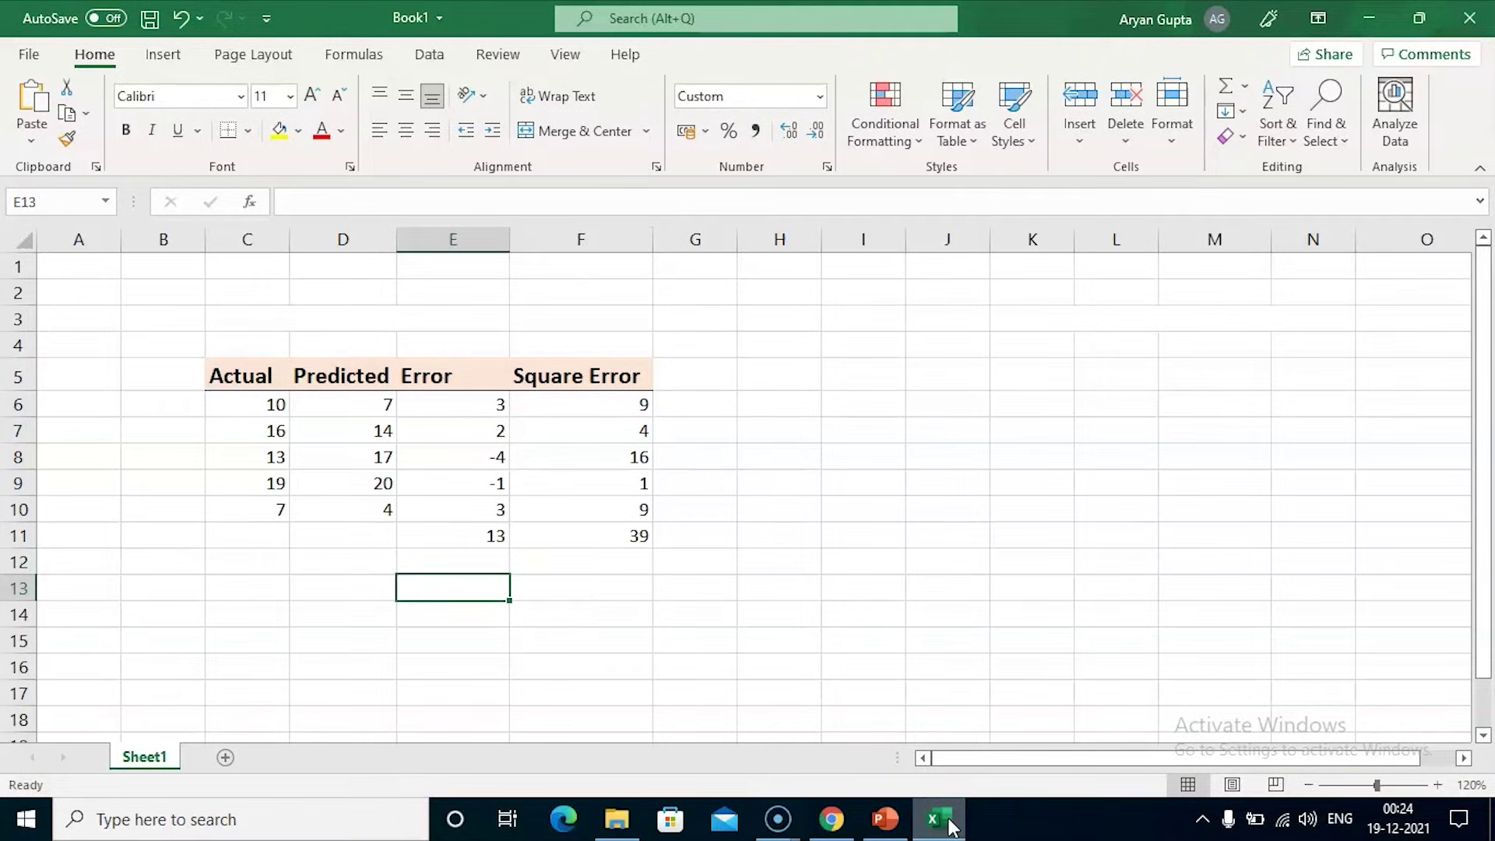
{"action": "key", "text": "Down"}
{"action": "key", "text": "Right"}
{"action": "key", "text": "Left"}
{"action": "key", "text": "Right"}
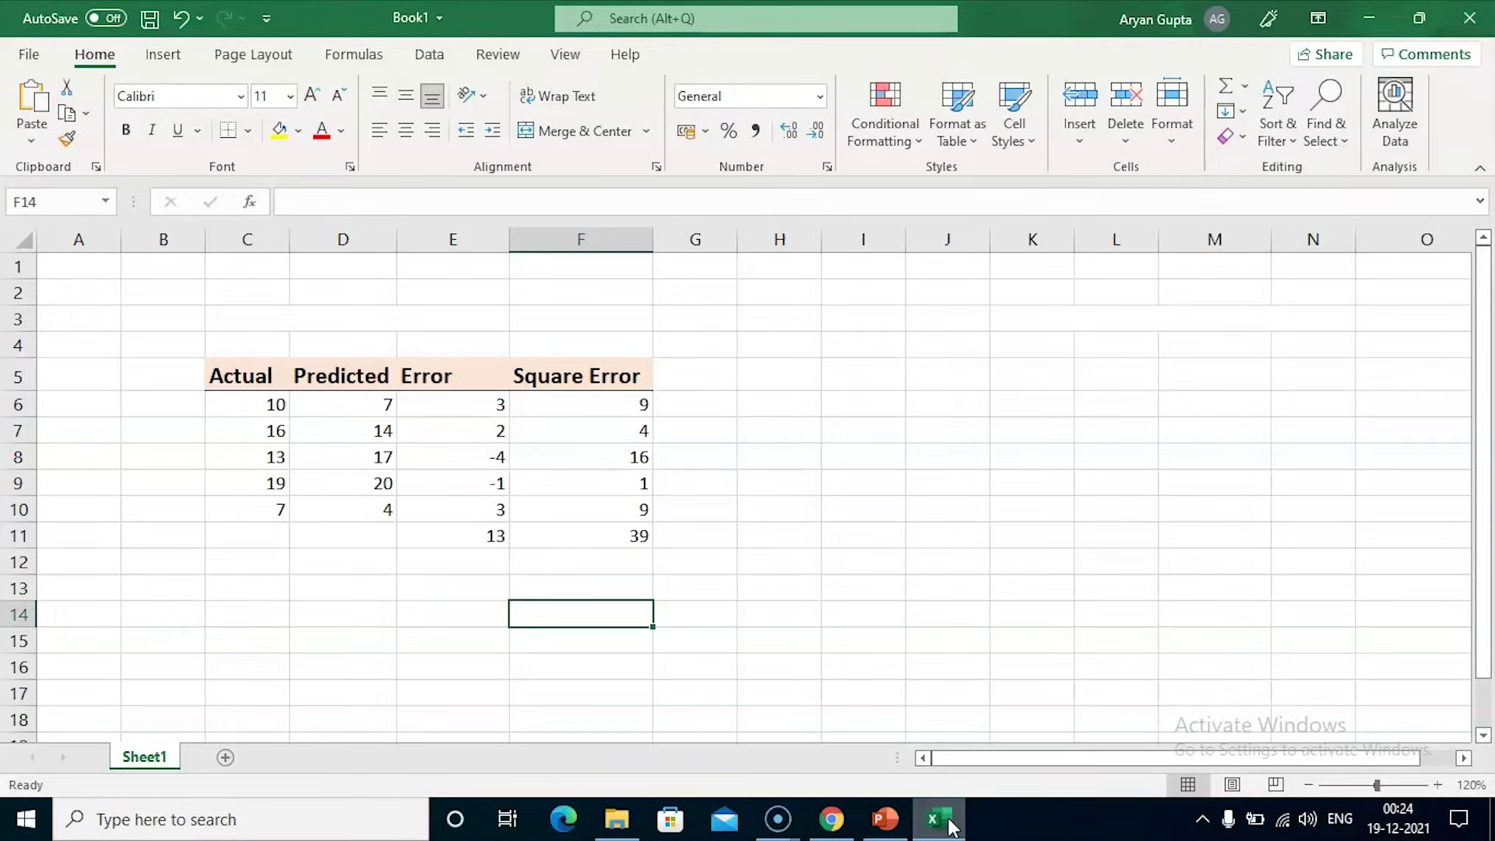
{"action": "type", "text": "MSE"}
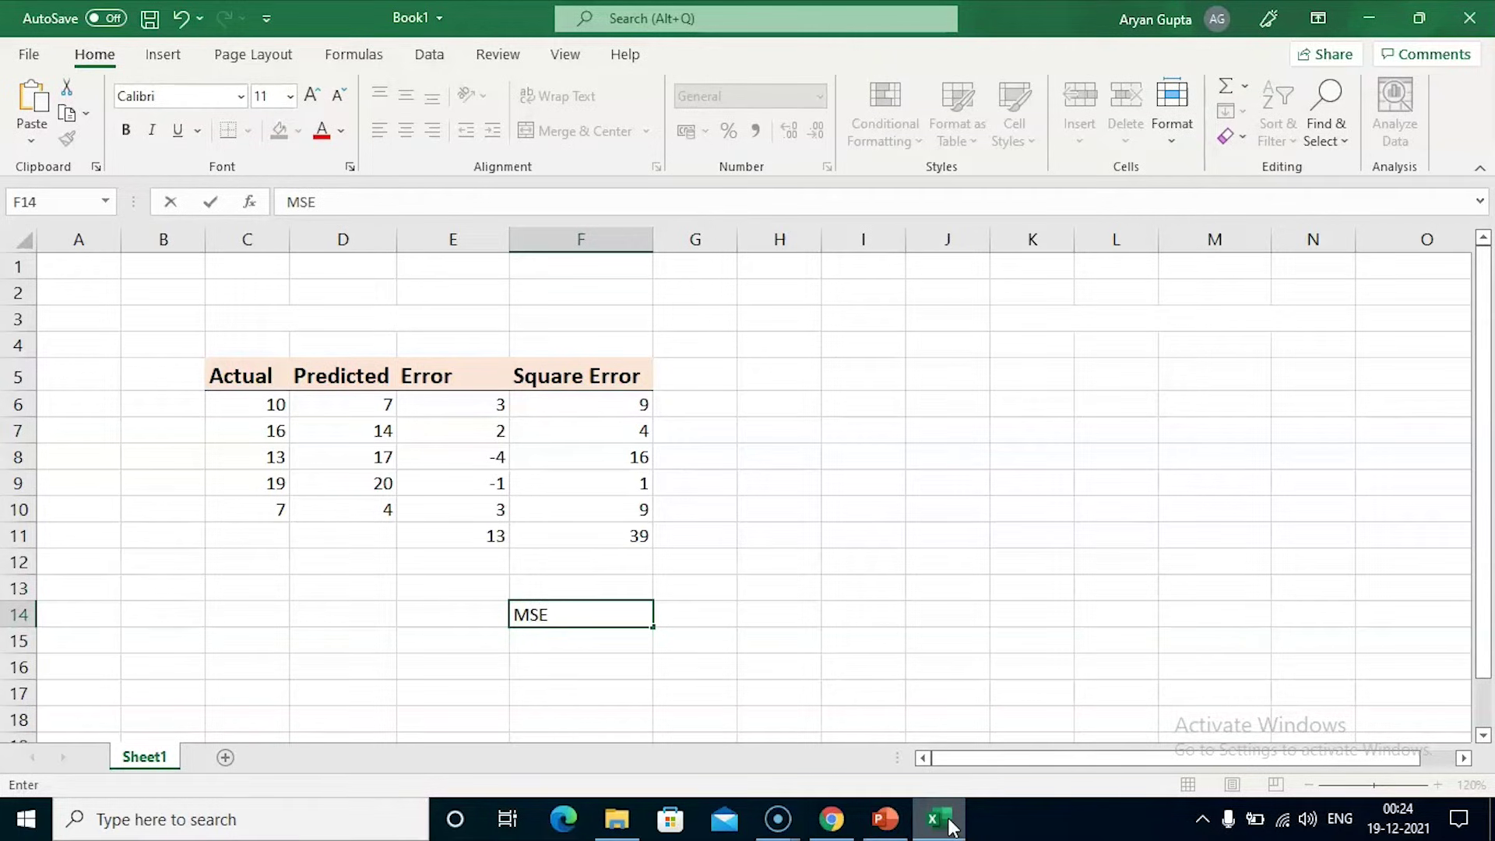
{"action": "key", "text": "Right"}
Replace the mistaken entry in G14 with =(39/5), showing 7.8
{"action": "type", "text": "-"}
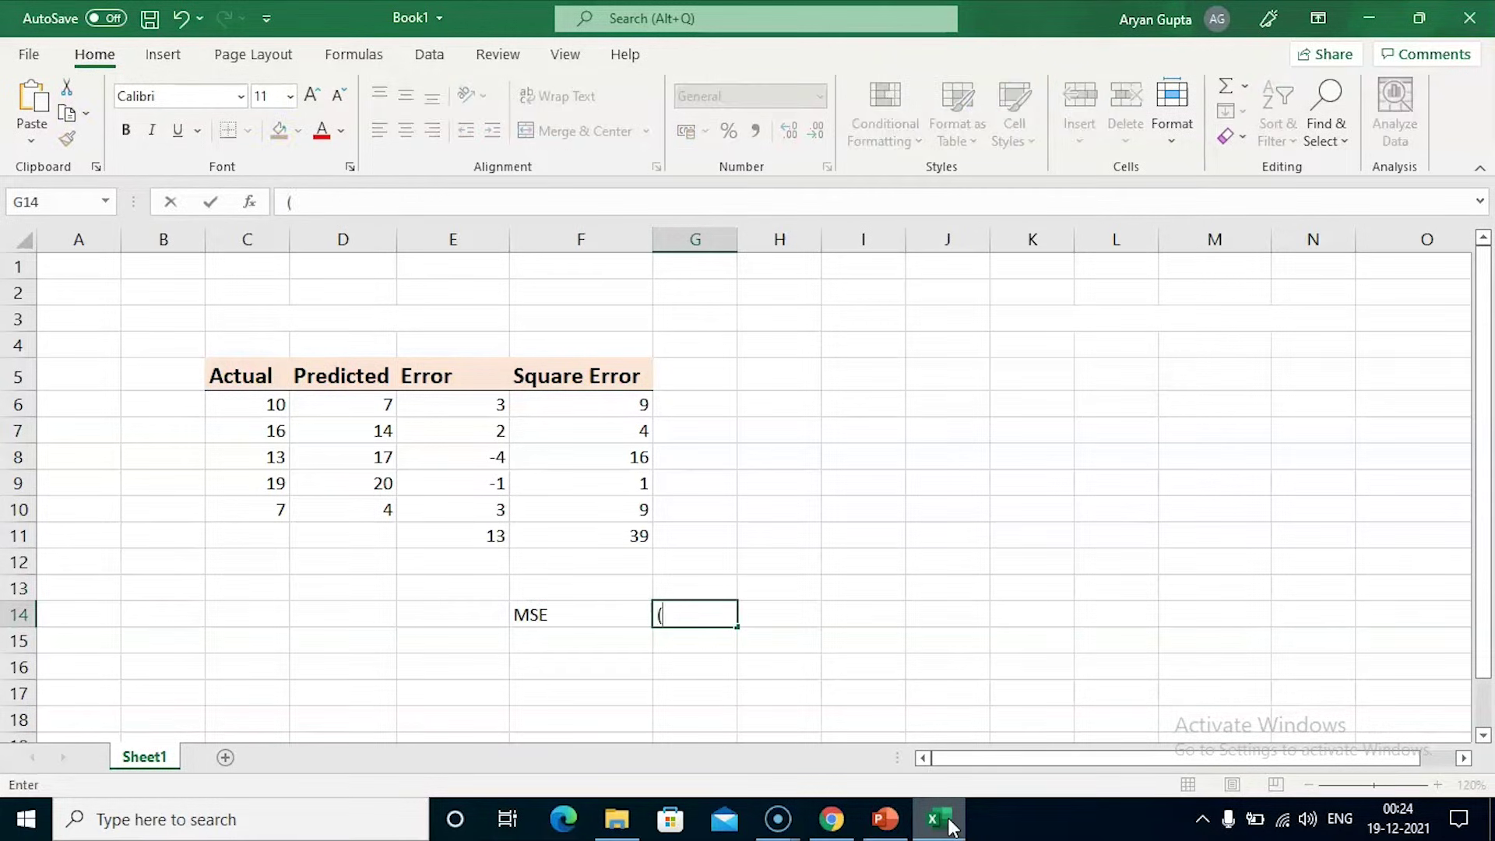
{"action": "key", "text": "Home"}
{"action": "key", "text": "BackSpace"}
{"action": "key", "text": "BackSpace"}
{"action": "key", "text": "BackSpace"}
{"action": "key", "text": "BackSpace"}
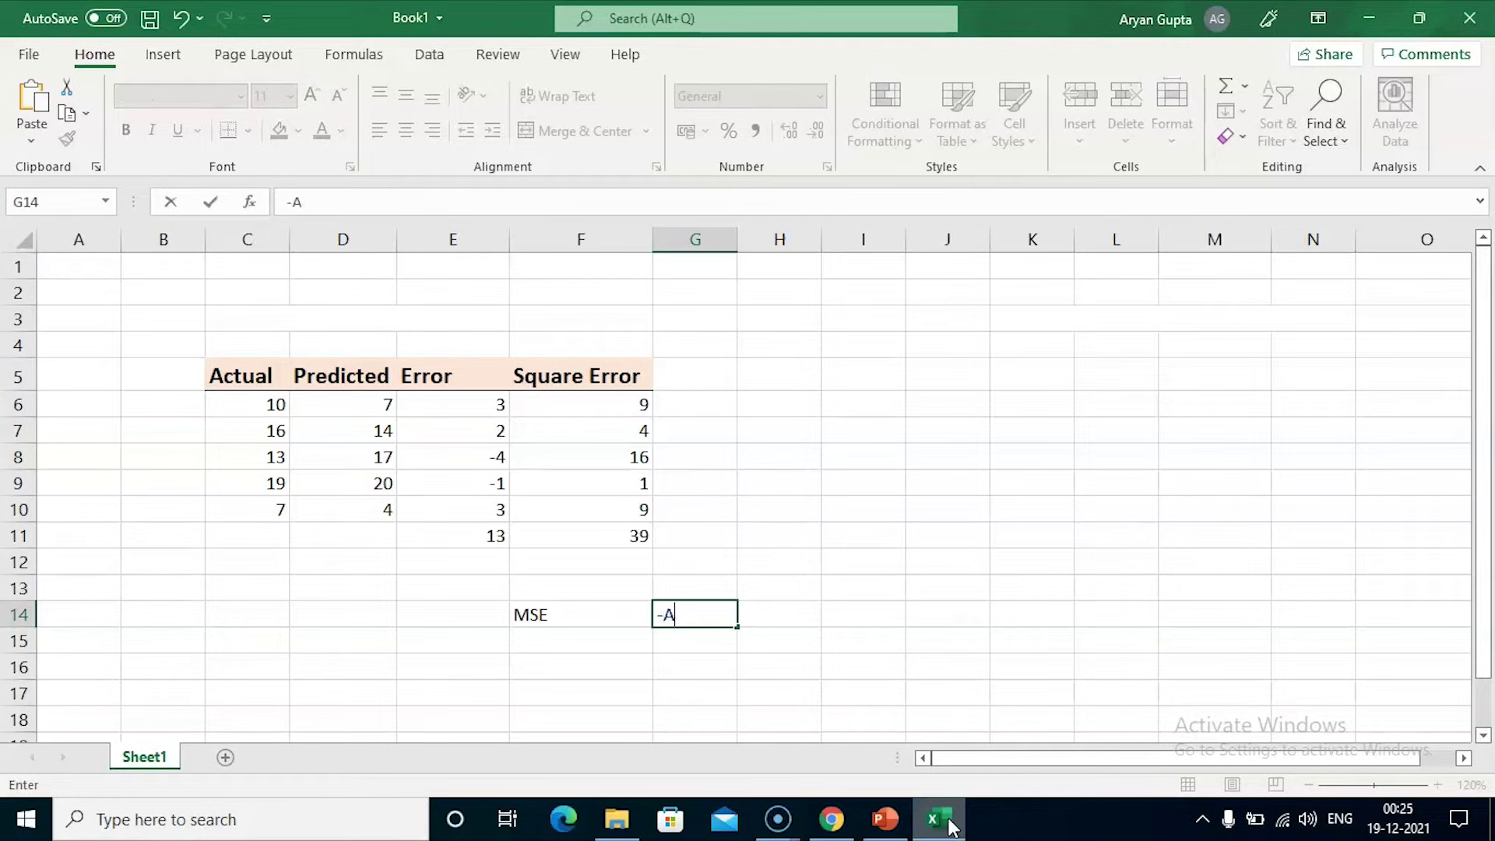
{"action": "type", "text": "=(39/5"}
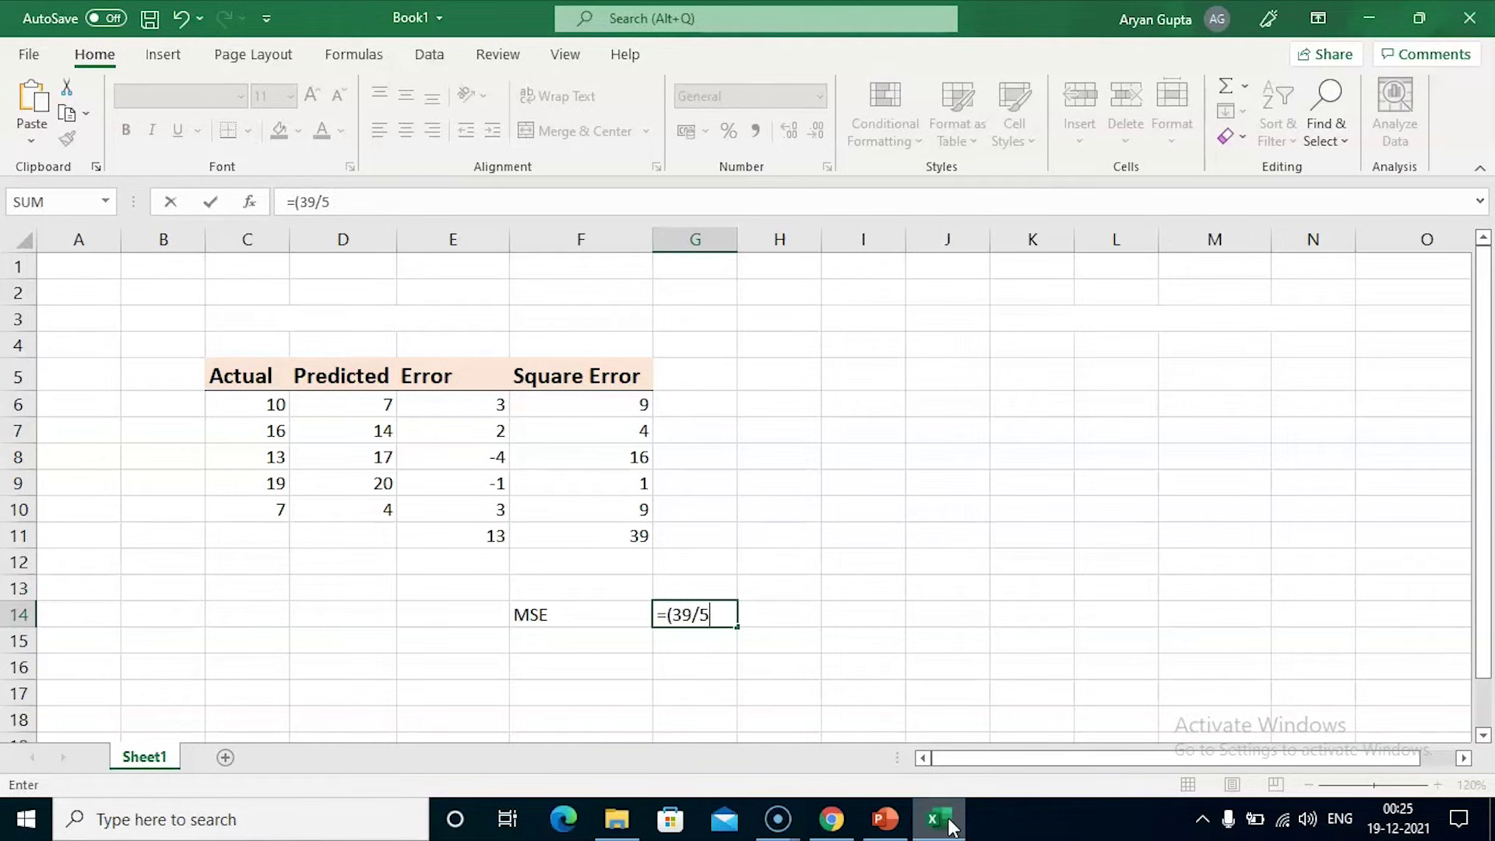
{"action": "type", "text": ")"}
{"action": "key", "text": "Return"}
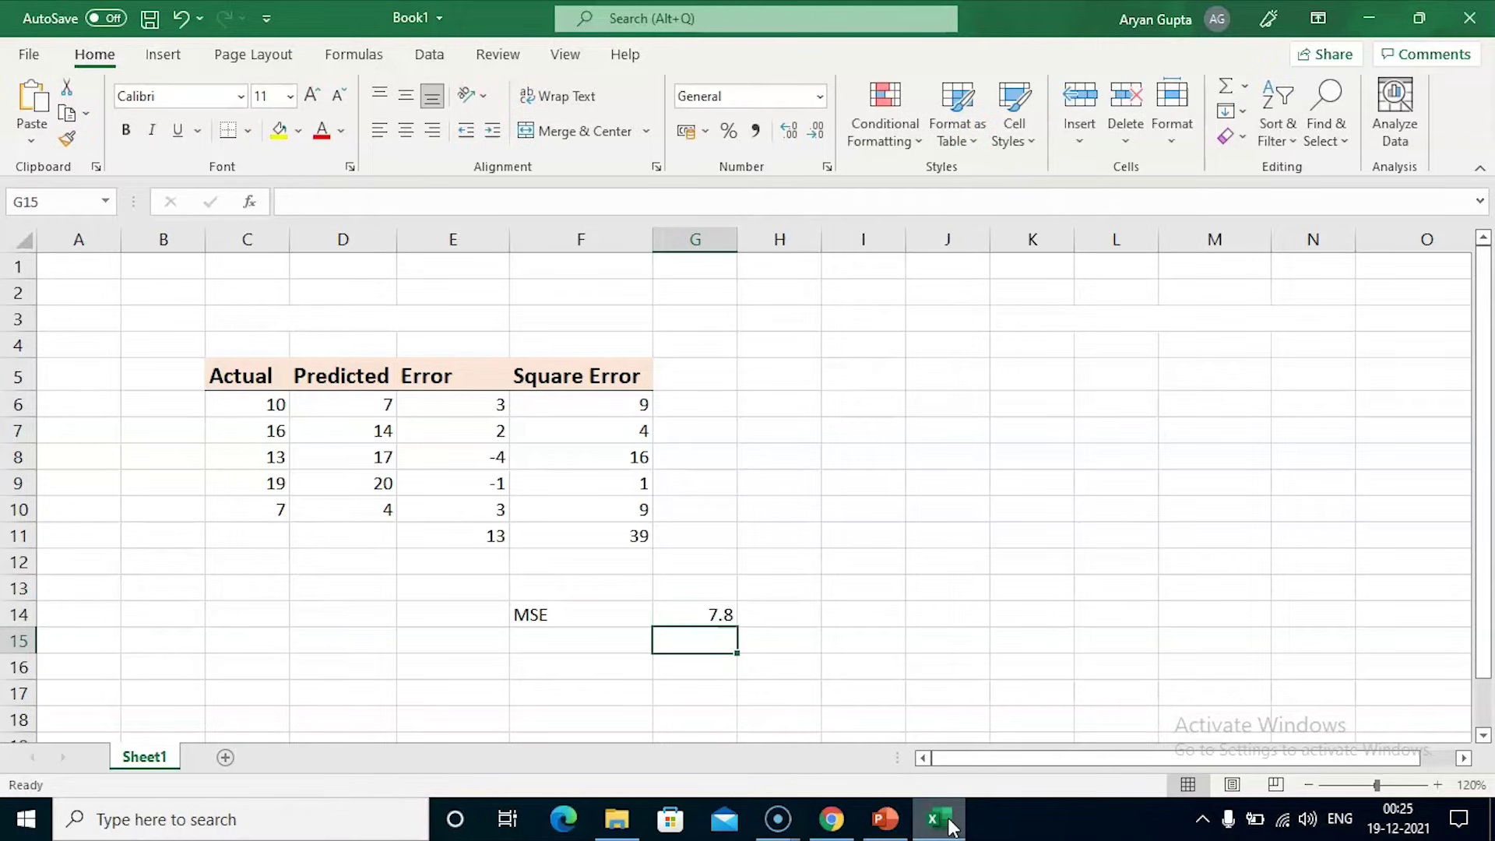
{"action": "key", "text": "Up"}
{"action": "key", "text": "Up"}
{"action": "key", "text": "Up"}
{"action": "key", "text": "Up"}
{"action": "key", "text": "Up"}
{"action": "key", "text": "Up"}
{"action": "key", "text": "Up"}
{"action": "key", "text": "Up"}
{"action": "key", "text": "Up"}
{"action": "key", "text": "Up"}
{"action": "key", "text": "Up"}
{"action": "key", "text": "Up"}
Title the first table MODEL A in merged C3:E3
{"action": "key", "text": "Left"}
{"action": "key", "text": "Left"}
{"action": "key", "text": "Left"}
{"action": "key", "text": "Right"}
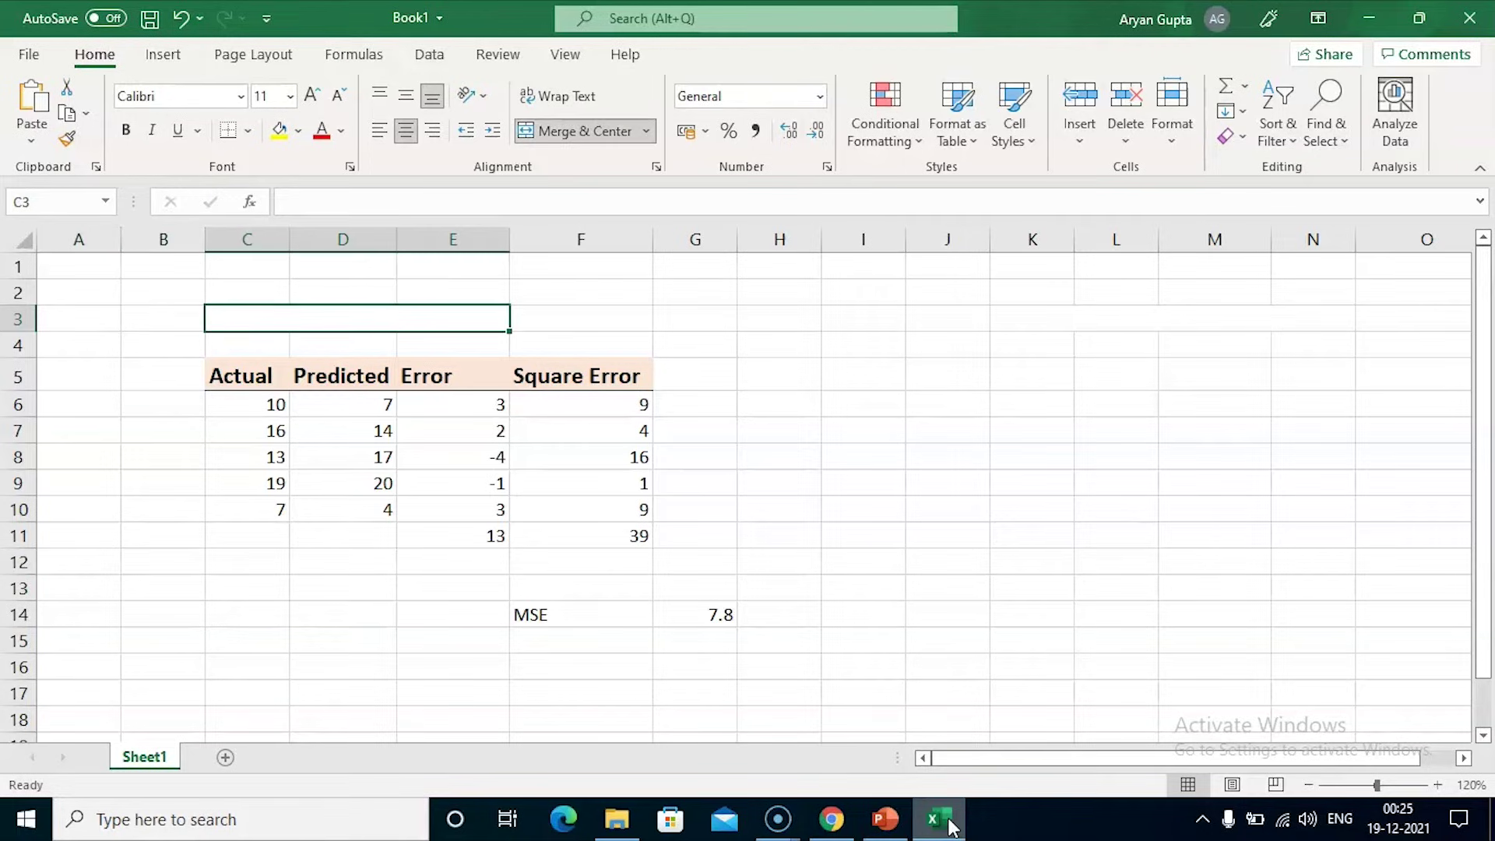
{"action": "type", "text": "MODEL A"}
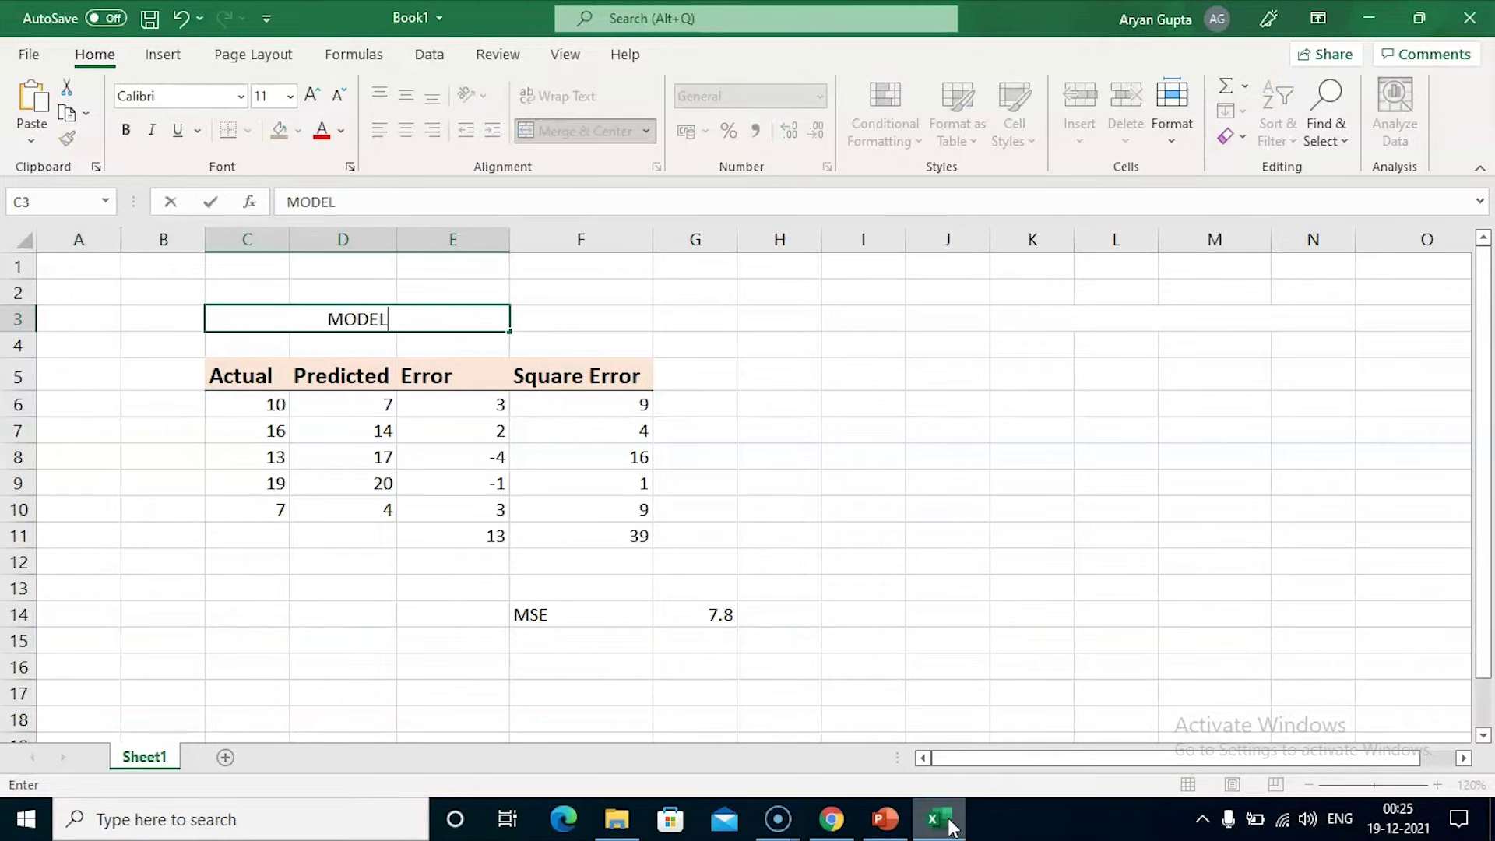
{"action": "key", "text": "Right"}
{"action": "key", "text": "Right"}
{"action": "key", "text": "Right"}
{"action": "key", "text": "Right"}
{"action": "key", "text": "Right"}
{"action": "key", "text": "Right"}
Merge and centre K3:N3 and enter the title MODEL B
{"action": "key", "text": "shift+Right"}
{"action": "key", "text": "shift+Right"}
{"action": "key", "text": "shift+Right"}
{"action": "key", "text": "alt+h"}
{"action": "key", "text": "m"}
{"action": "key", "text": "c"}
{"action": "type", "text": "MODEL "}
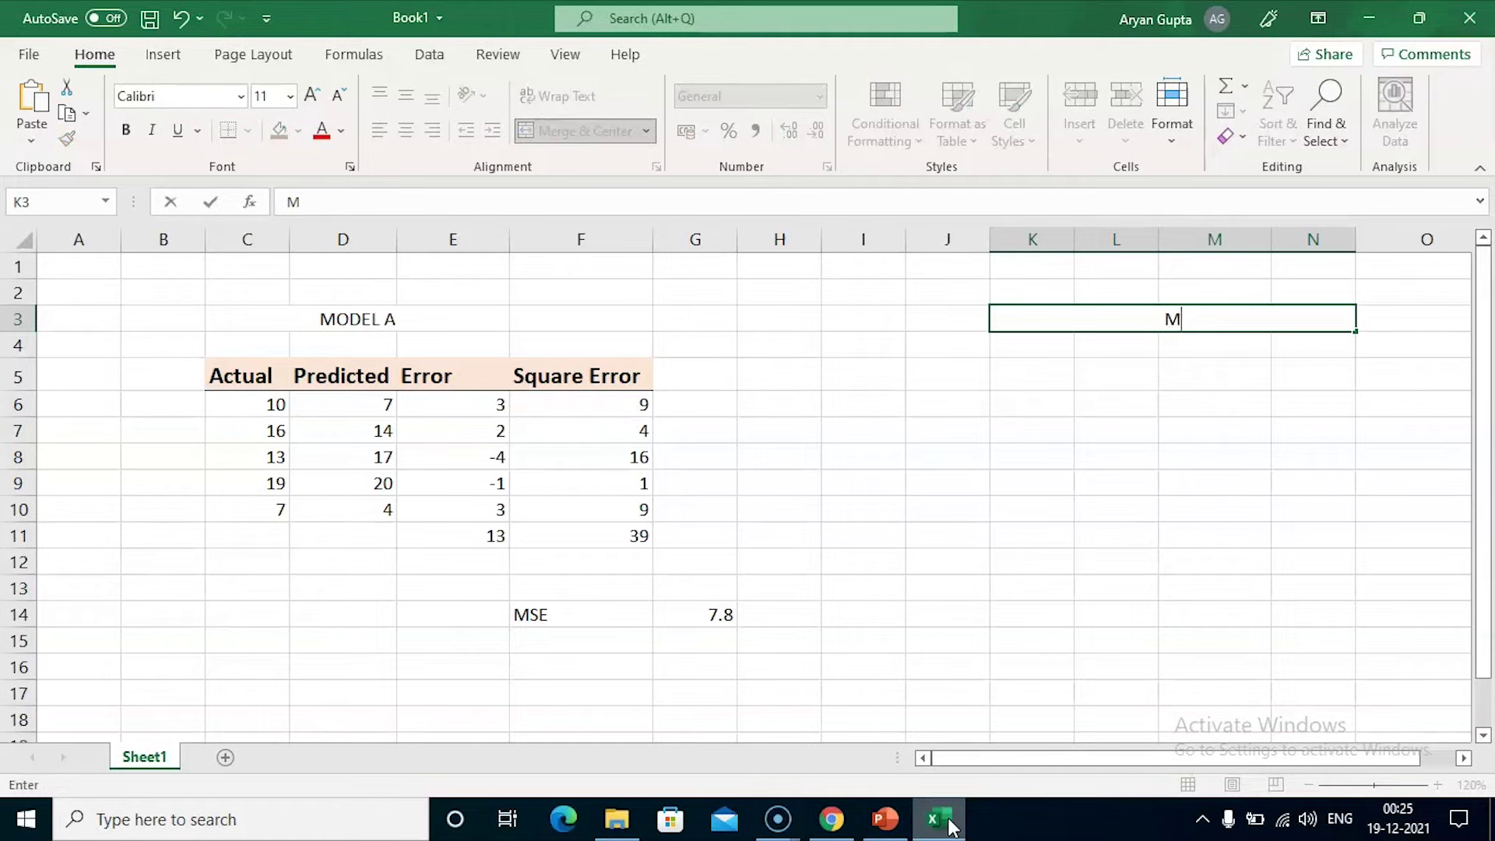
{"action": "type", "text": "B"}
{"action": "key", "text": "Return"}
{"action": "key", "text": "Down"}
{"action": "key", "text": "Left"}
{"action": "key", "text": "Left"}
{"action": "key", "text": "Left"}
{"action": "key", "text": "Left"}
Copy the header row C5:F5 and paste it at L5 under MODEL B
{"action": "key", "text": "Left"}
{"action": "key", "text": "Left"}
{"action": "key", "text": "Left"}
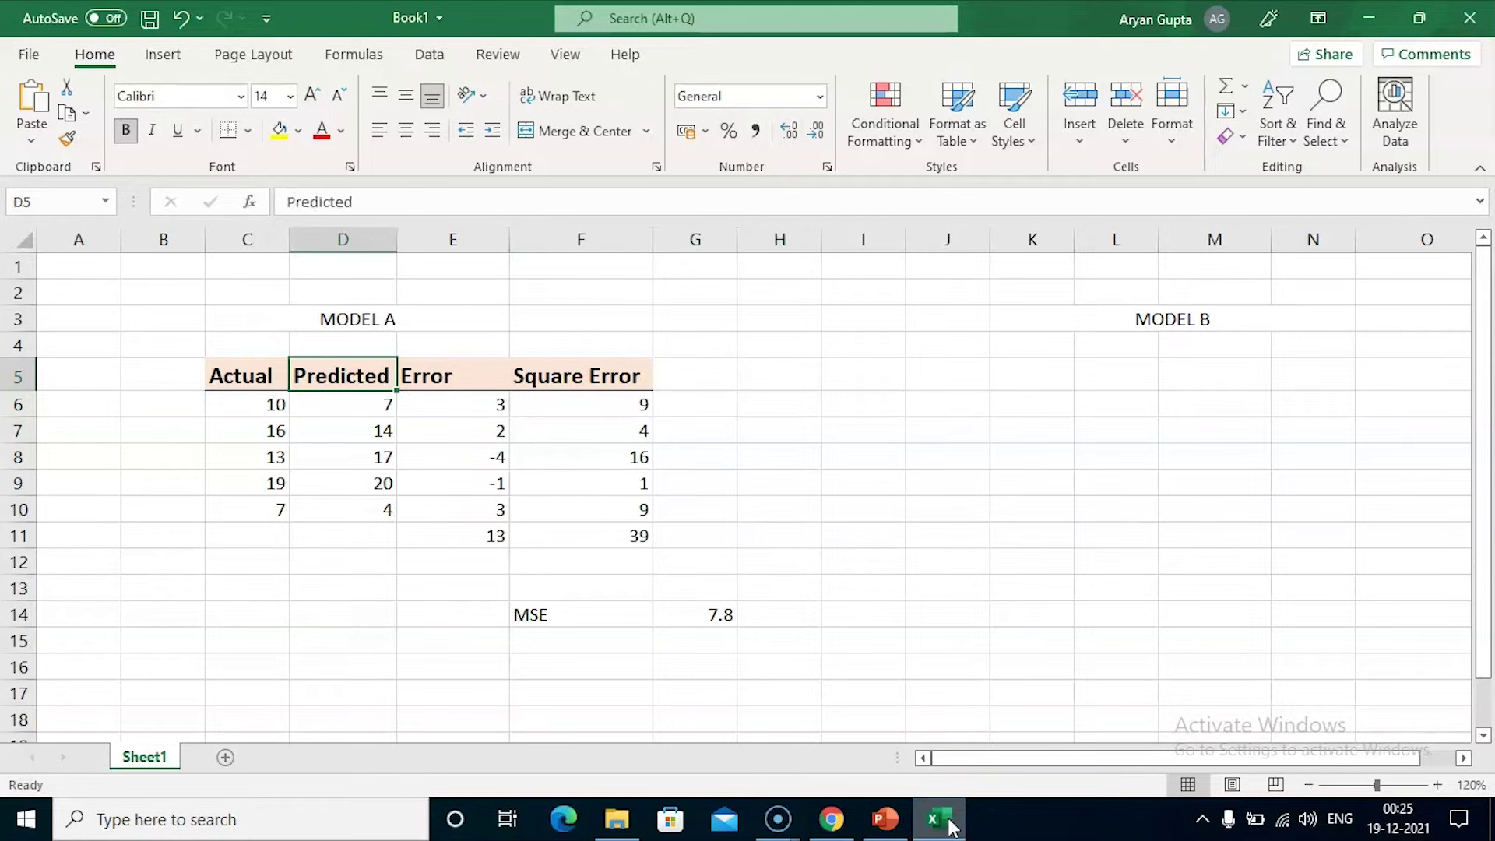
{"action": "key", "text": "Left"}
{"action": "key", "text": "shift+Right"}
{"action": "key", "text": "shift+Right"}
{"action": "key", "text": "shift+Right"}
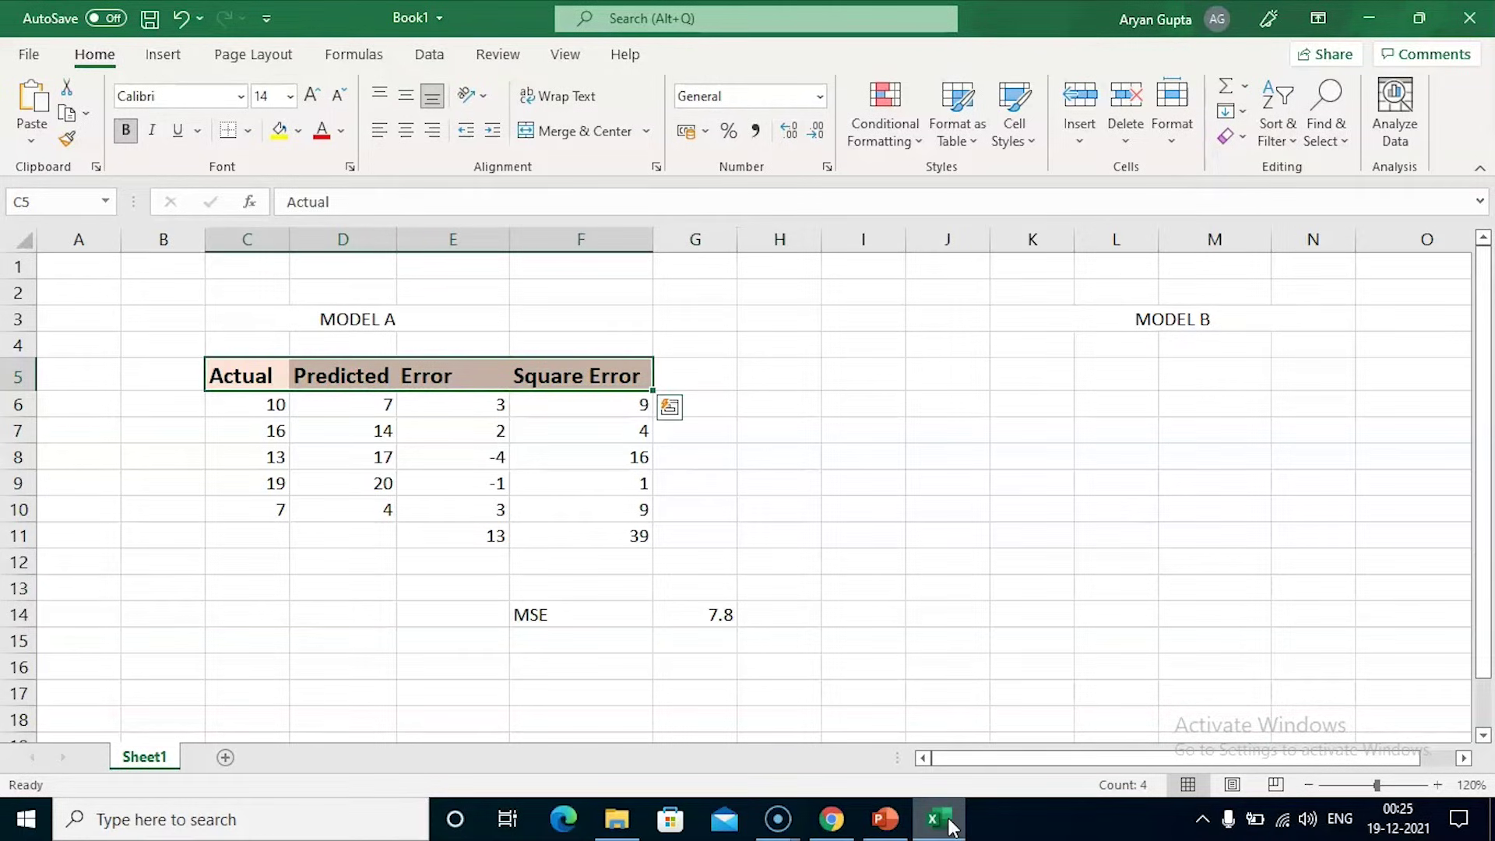
{"action": "key", "text": "ctrl+c"}
{"action": "key", "text": "Right"}
{"action": "key", "text": "Right"}
{"action": "key", "text": "Right"}
{"action": "key", "text": "Right"}
{"action": "key", "text": "Right"}
{"action": "key", "text": "Right"}
{"action": "key", "text": "Right"}
{"action": "key", "text": "Right"}
{"action": "key", "text": "Right"}
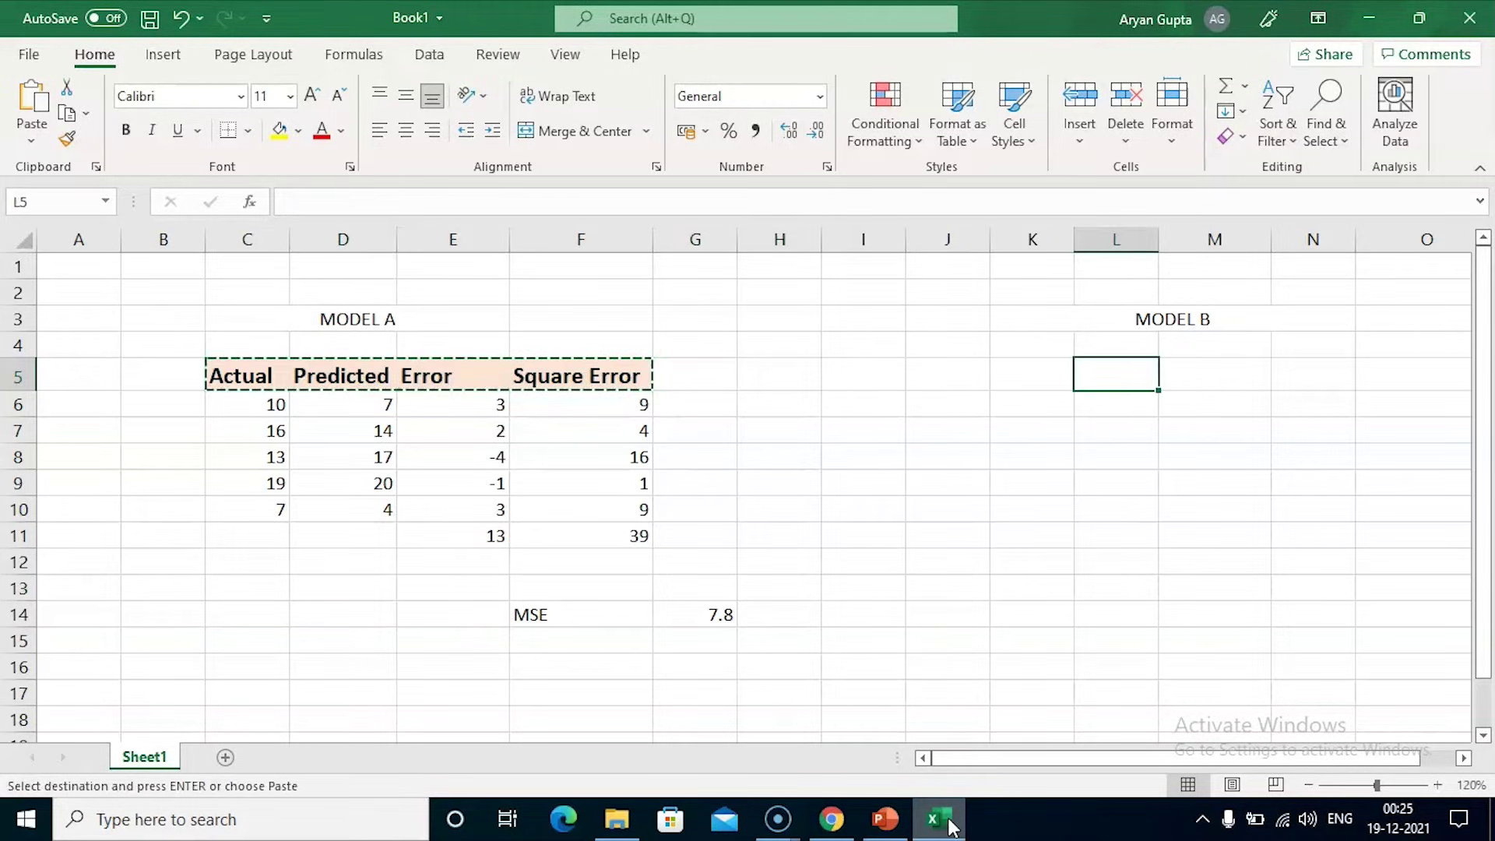
{"action": "key", "text": "ctrl+v"}
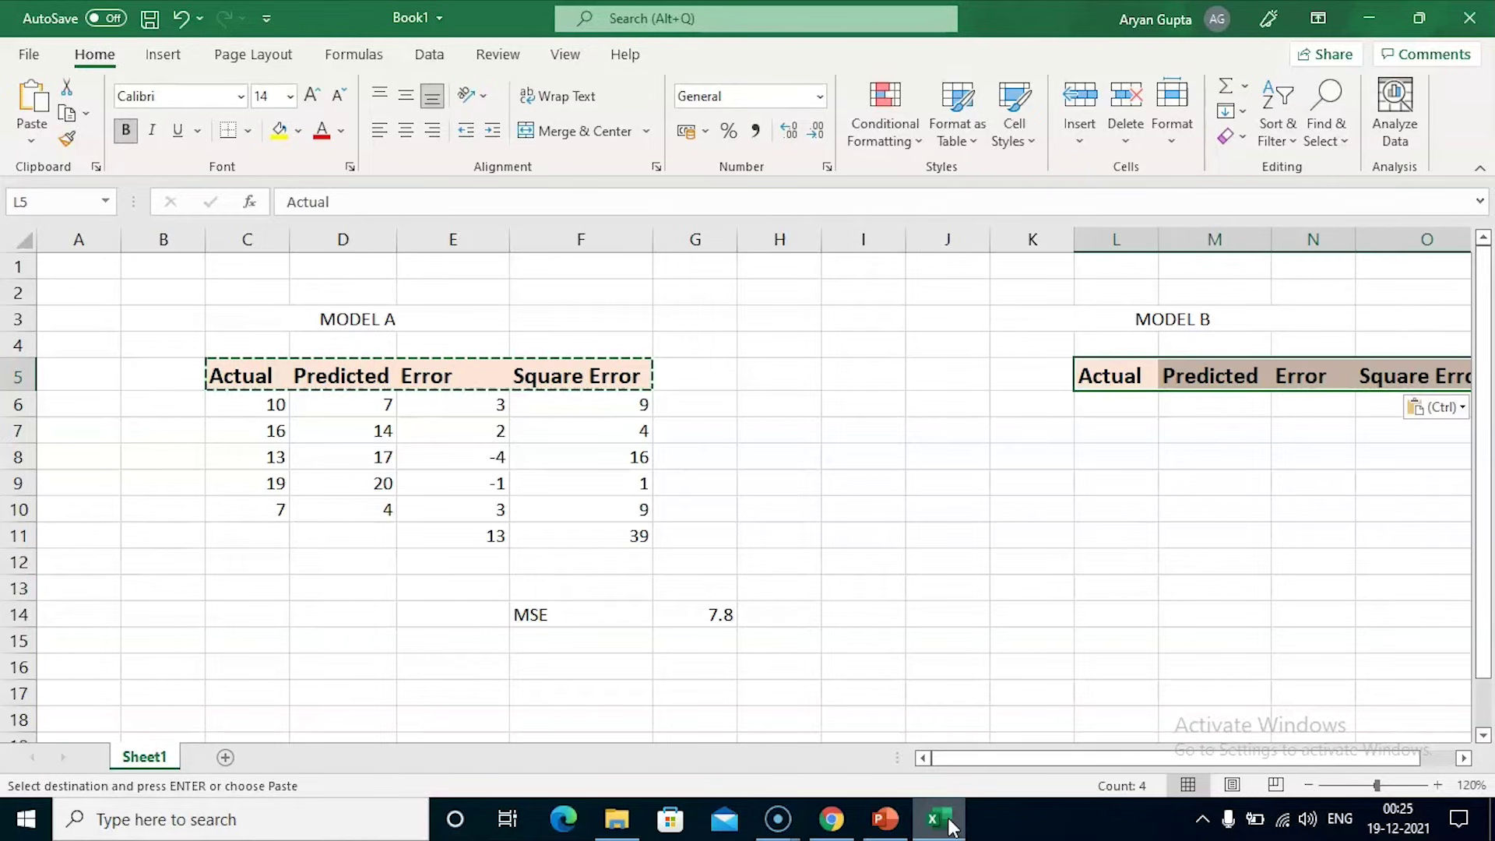
{"action": "key", "text": "Right"}
{"action": "key", "text": "Right"}
Select Model A's Actual values in C6:C10
{"action": "key", "text": "Right"}
{"action": "key", "text": "Right"}
{"action": "key", "text": "Right"}
{"action": "key", "text": "Left"}
{"action": "key", "text": "Left"}
{"action": "key", "text": "ctrl+Left"}
{"action": "key", "text": "ctrl+Left"}
{"action": "key", "text": "Home"}
{"action": "key", "text": "Right"}
{"action": "key", "text": "Right"}
{"action": "key", "text": "Down"}
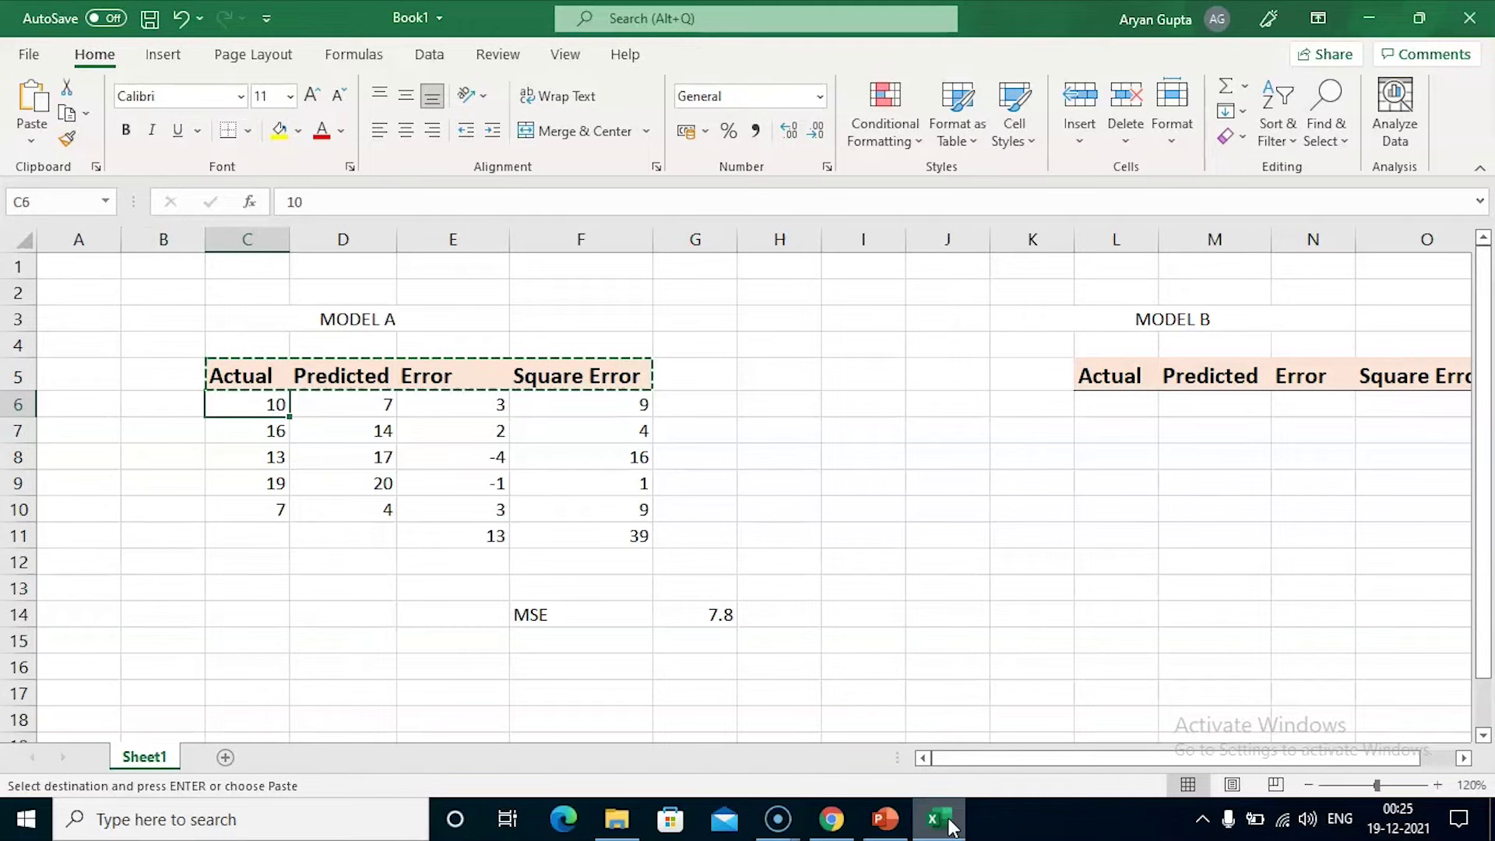
{"action": "key", "text": "shift+Down"}
{"action": "key", "text": "shift+Down"}
{"action": "key", "text": "shift+Down"}
{"action": "key", "text": "shift+Down"}
Copy the actual values 10, 16, 13, 19 and 7 from C6:C10 into L6:L10
{"action": "key", "text": "ctrl+c"}
{"action": "key", "text": "Right"}
{"action": "key", "text": "Right"}
{"action": "key", "text": "Right"}
{"action": "key", "text": "Right"}
{"action": "key", "text": "Right"}
{"action": "key", "text": "Right"}
{"action": "key", "text": "Right"}
{"action": "key", "text": "Right"}
{"action": "key", "text": "Right"}
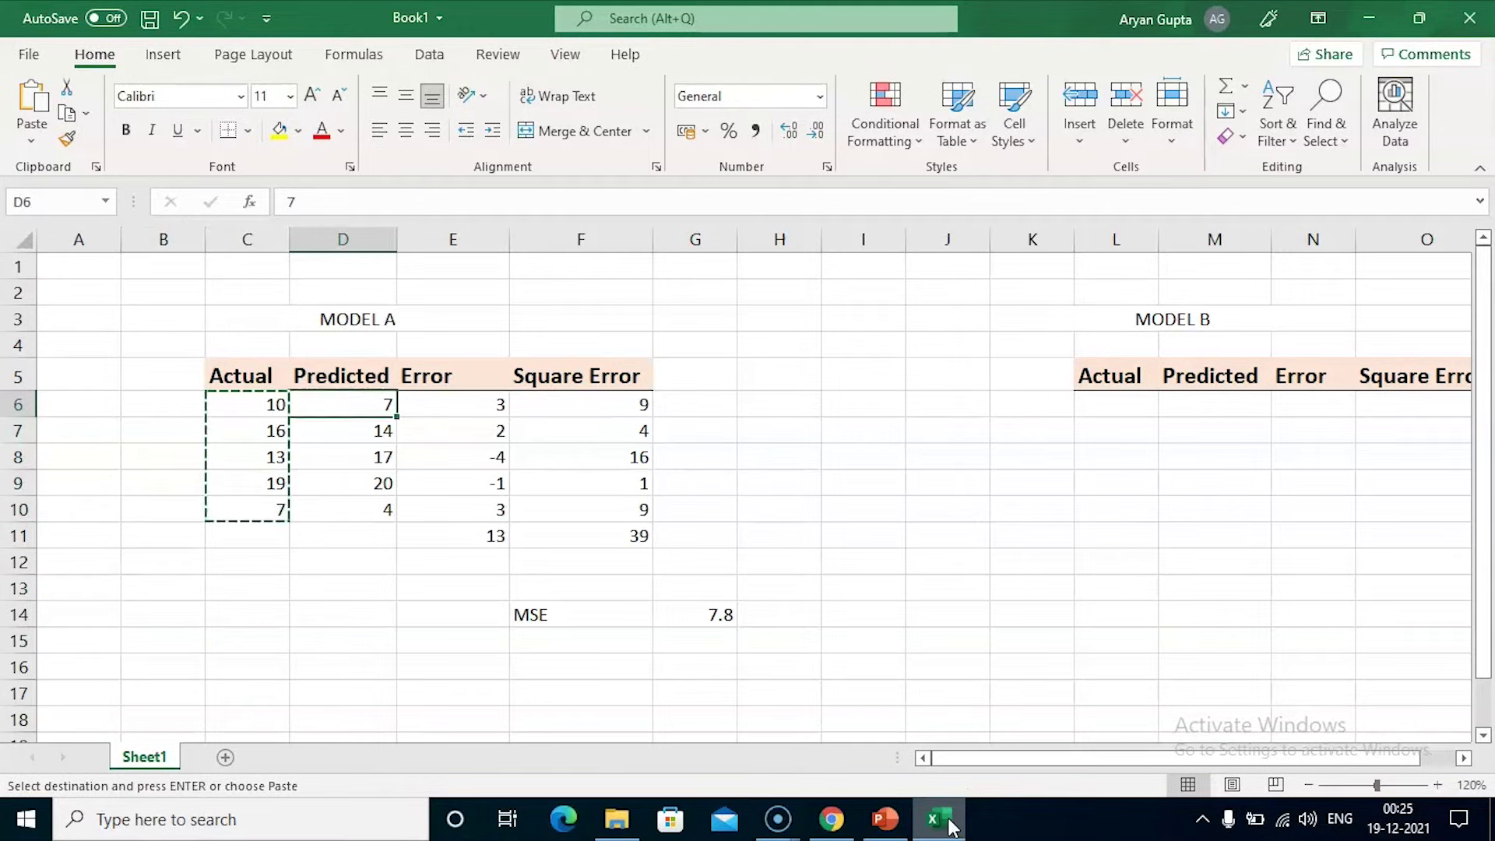
{"action": "key", "text": "ctrl+v"}
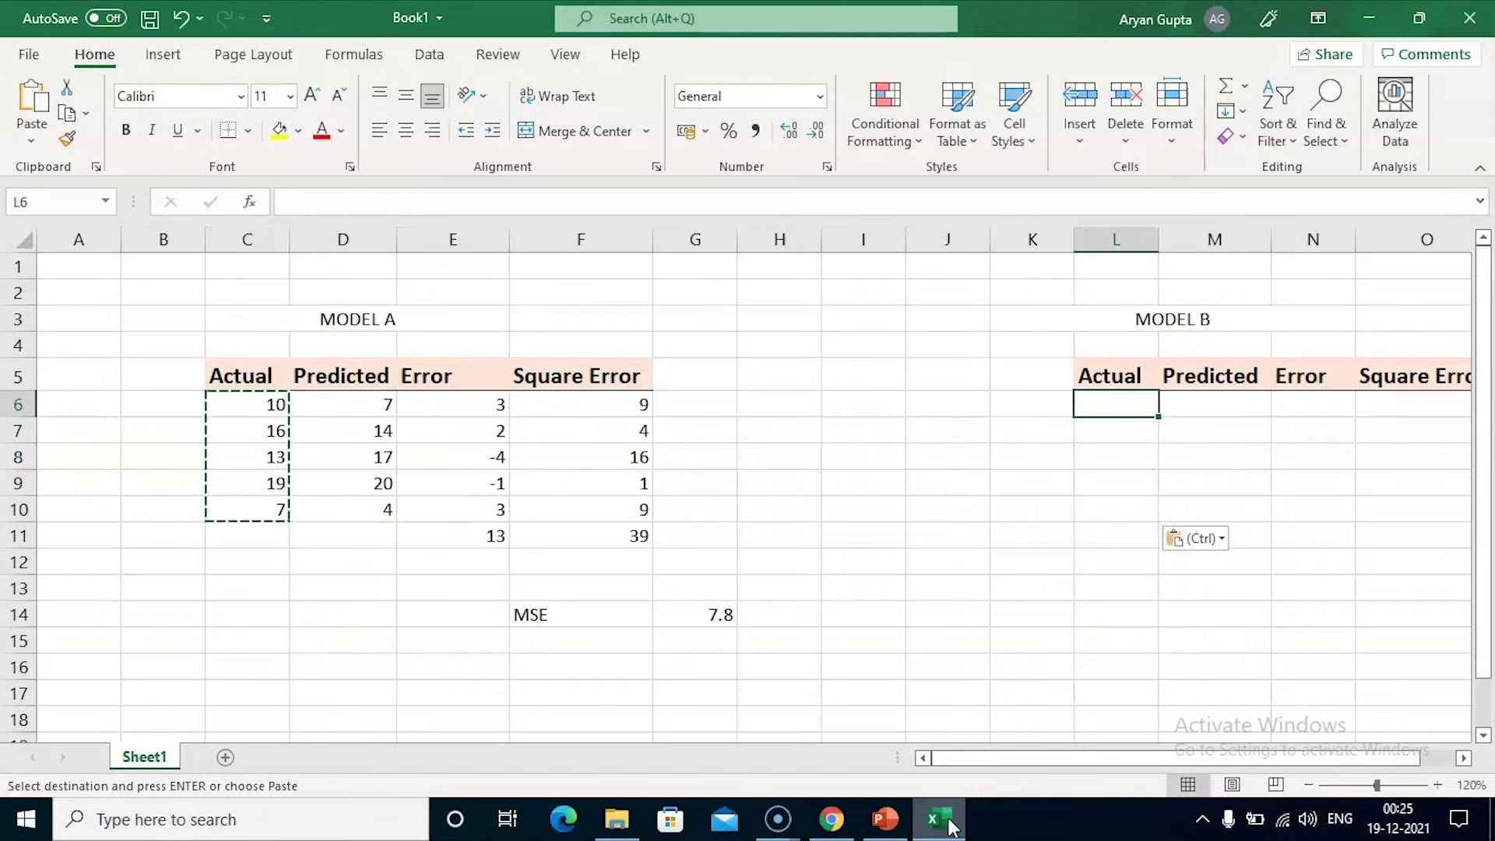
{"action": "key", "text": "Right"}
{"action": "key", "text": "Right"}
{"action": "key", "text": "Right"}
{"action": "key", "text": "Right"}
{"action": "key", "text": "Right"}
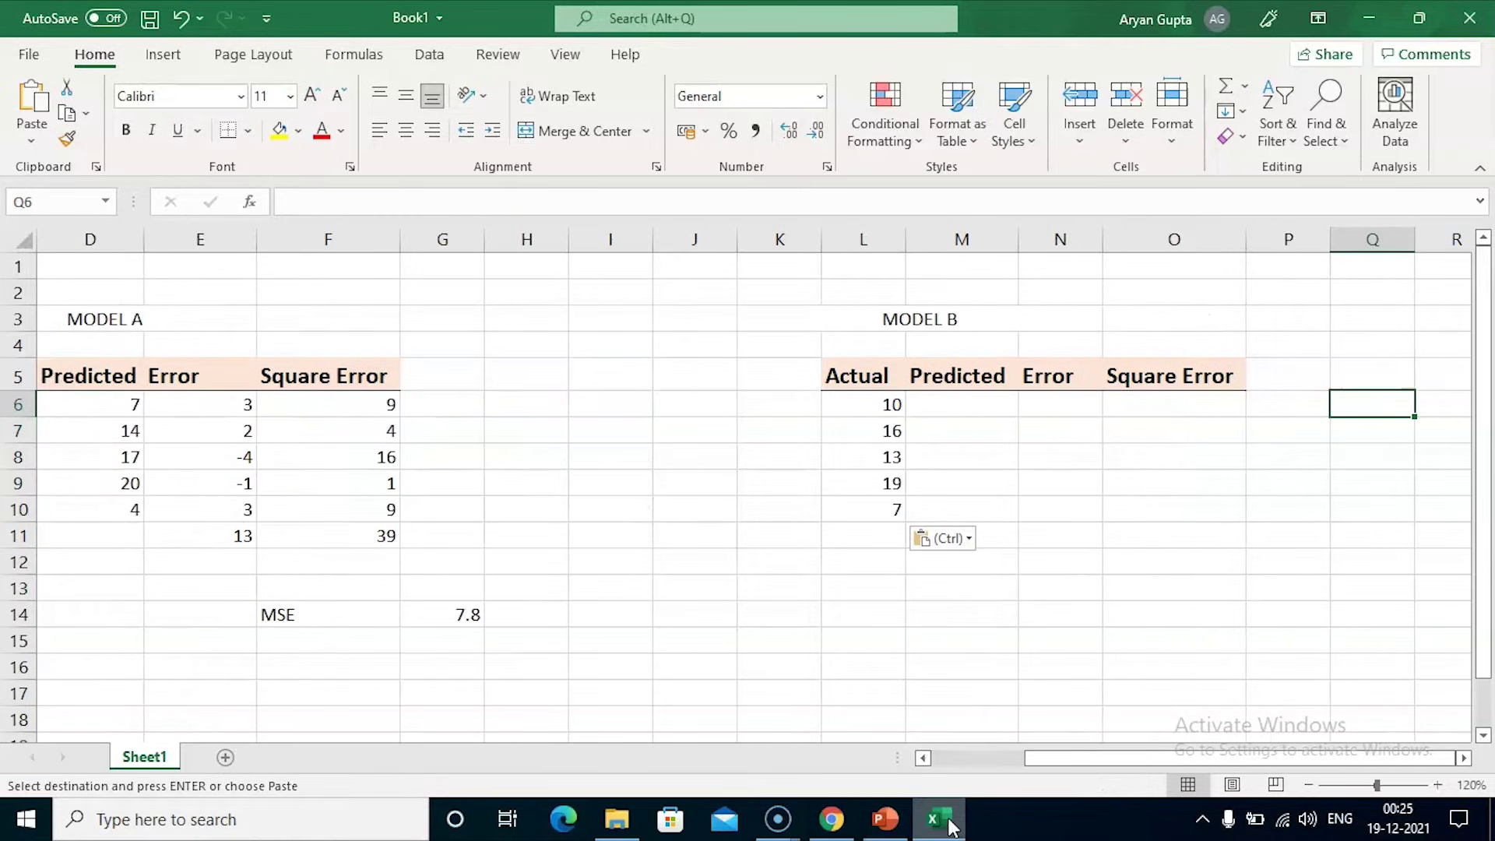
{"action": "key", "text": "Left"}
{"action": "key", "text": "Left"}
{"action": "key", "text": "Left"}
{"action": "key", "text": "Left"}
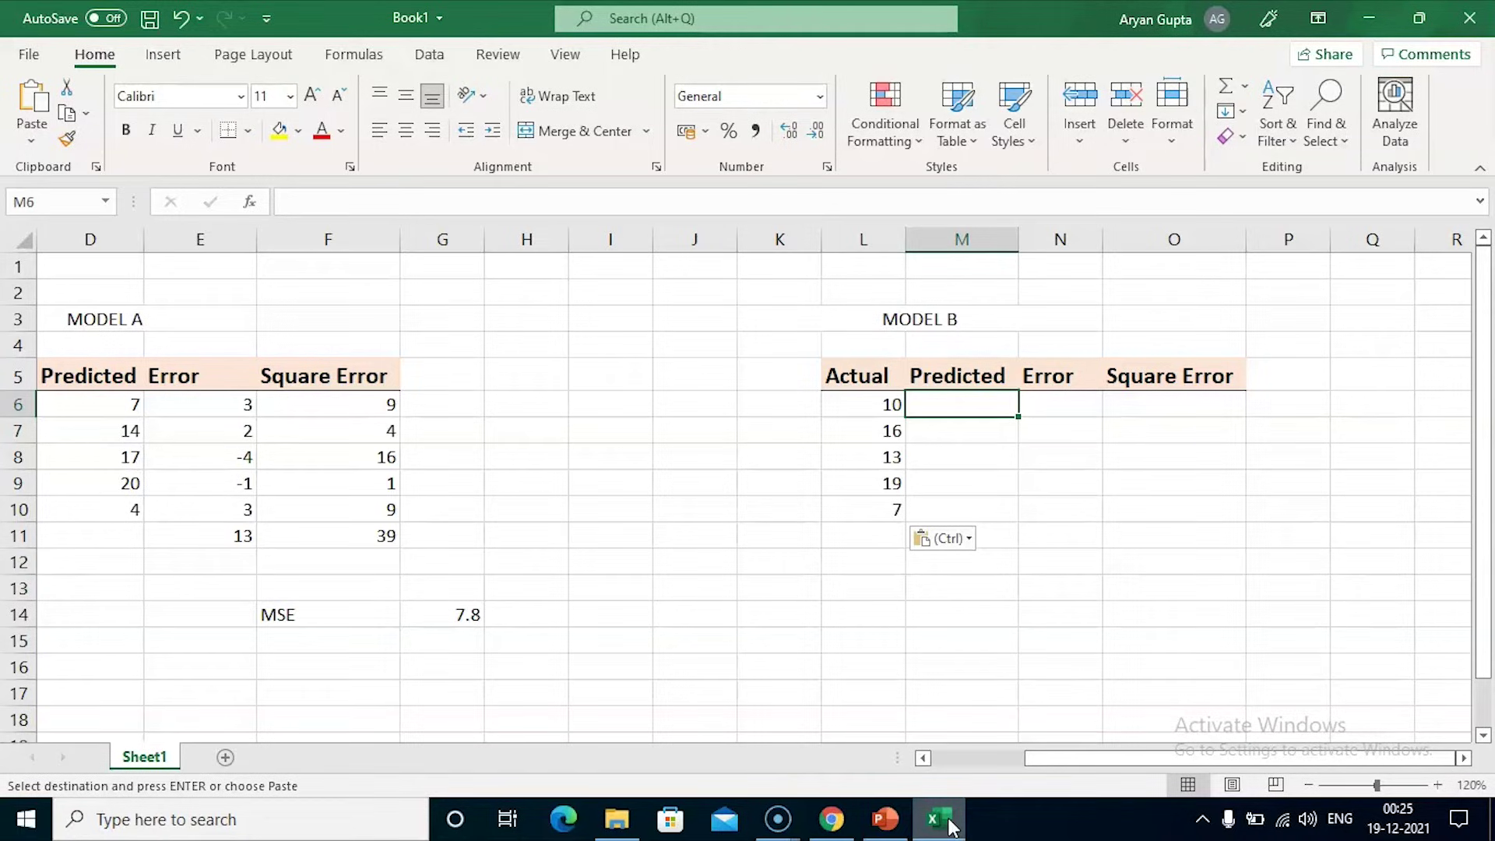
Type predictions 13, 20, 12, 18 and 3 down M6:M10
{"action": "type", "text": "13"}
{"action": "key", "text": "Return"}
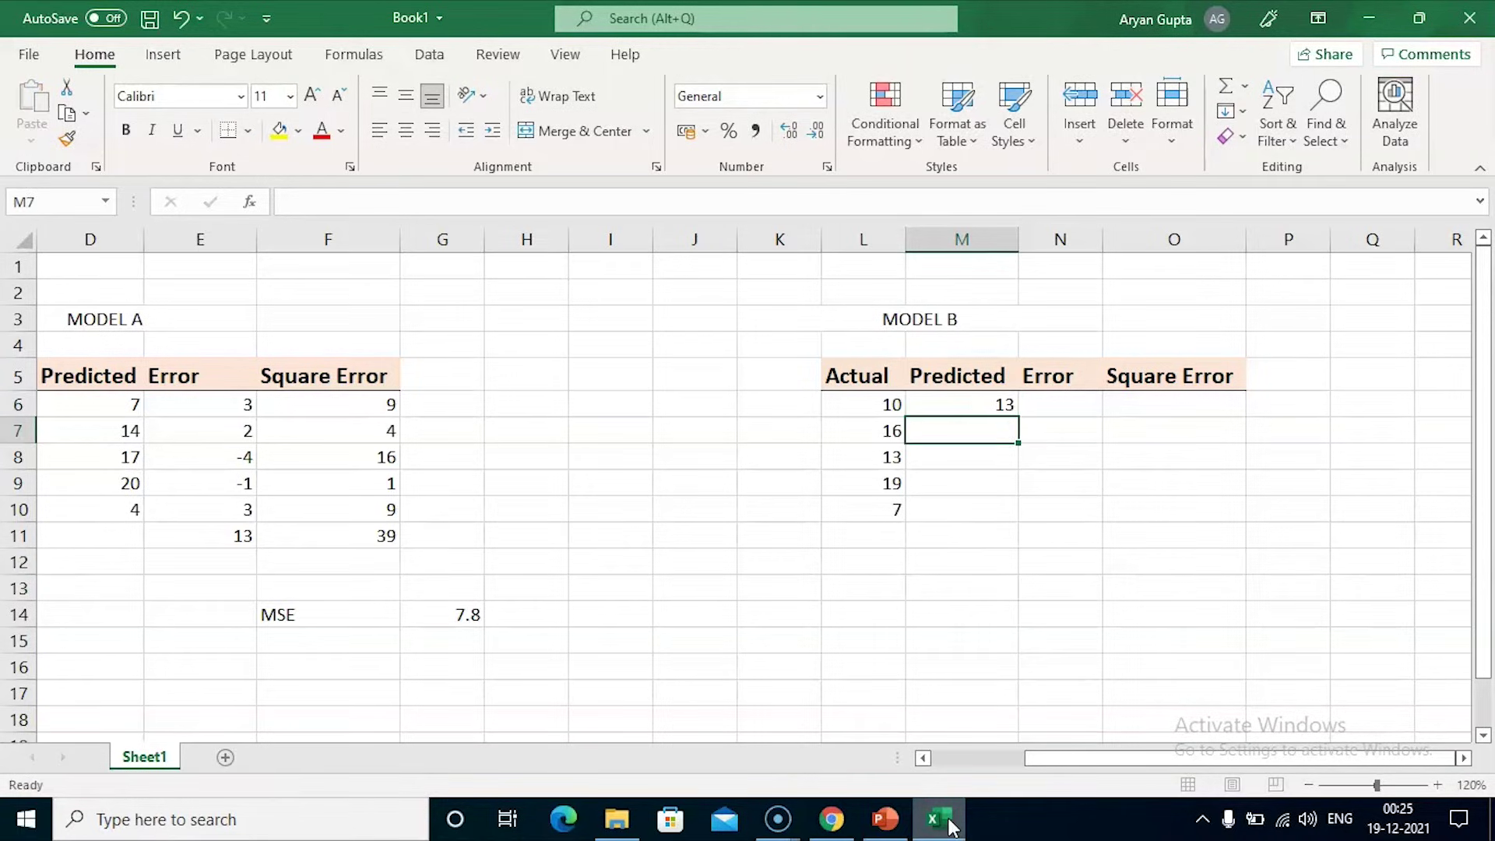
{"action": "type", "text": "20"}
{"action": "key", "text": "Return"}
{"action": "type", "text": "12"}
{"action": "key", "text": "Return"}
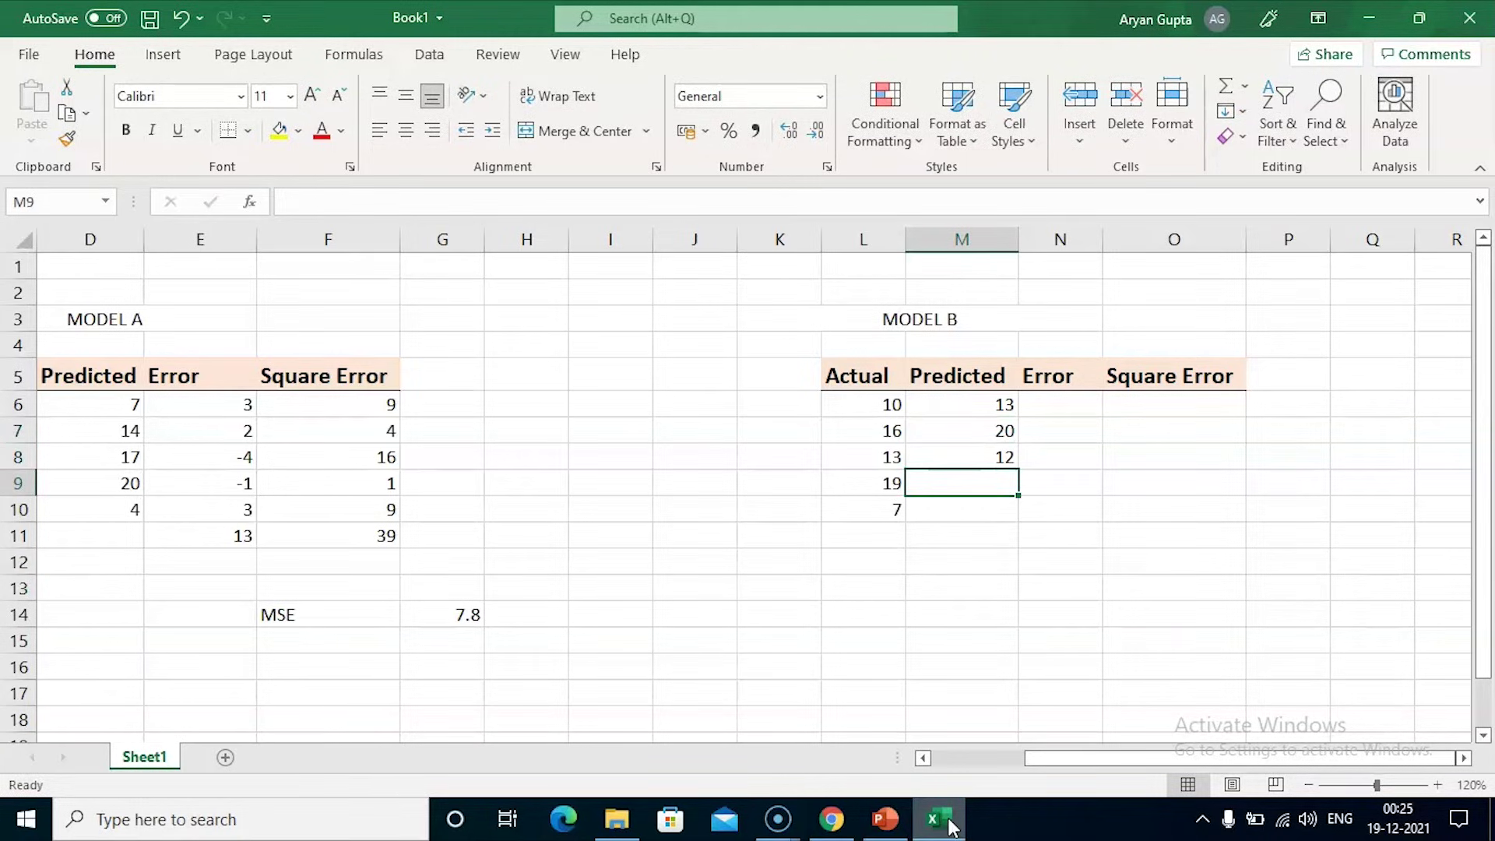
{"action": "type", "text": "18"}
{"action": "key", "text": "Return"}
{"action": "type", "text": "3"}
{"action": "key", "text": "Return"}
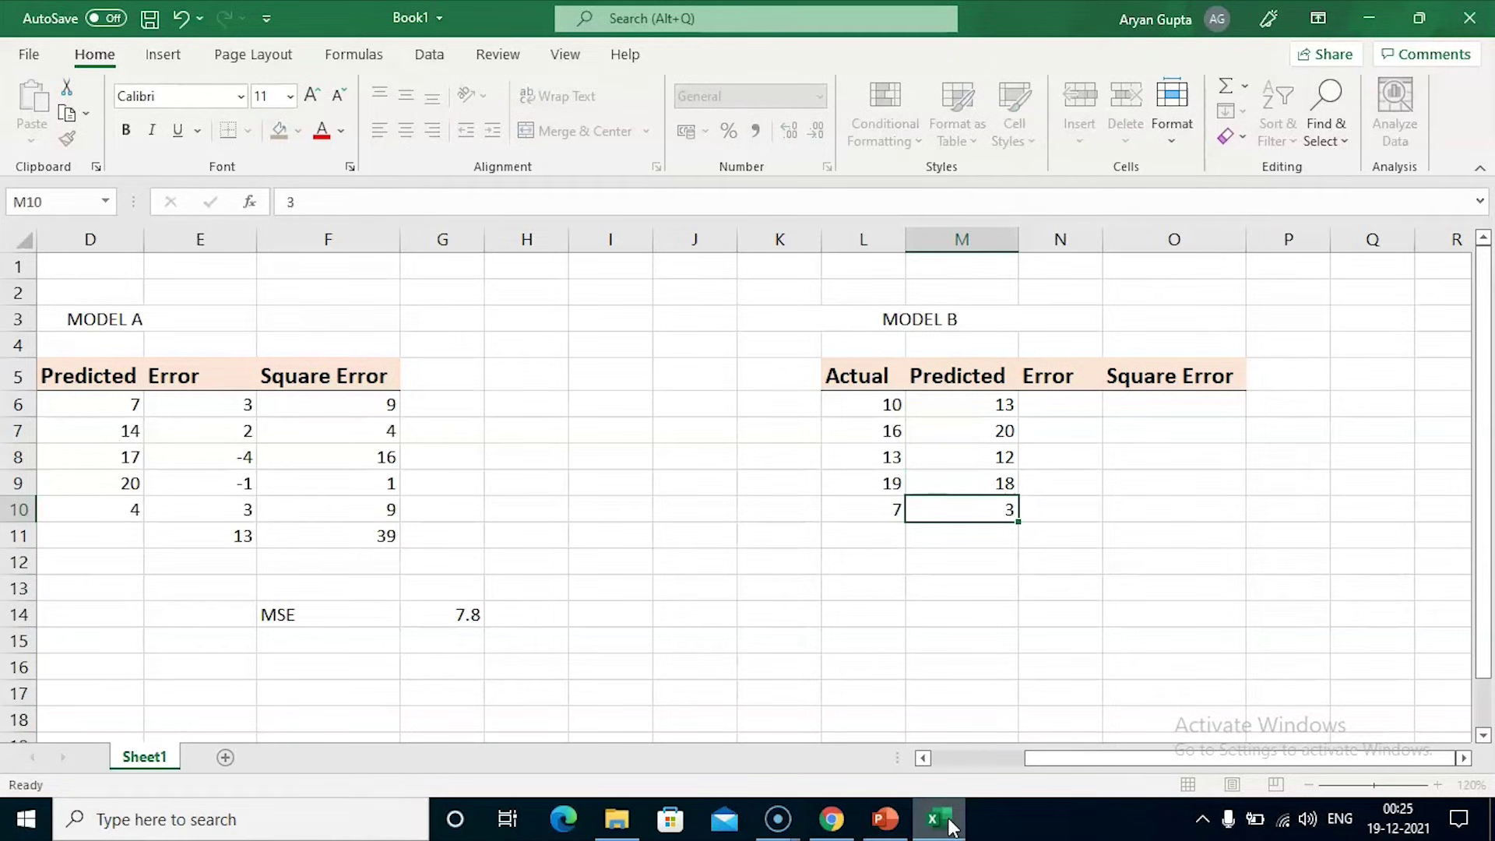
{"action": "key", "text": "Up"}
{"action": "key", "text": "Up"}
{"action": "key", "text": "Up"}
{"action": "key", "text": "Up"}
{"action": "key", "text": "Up"}
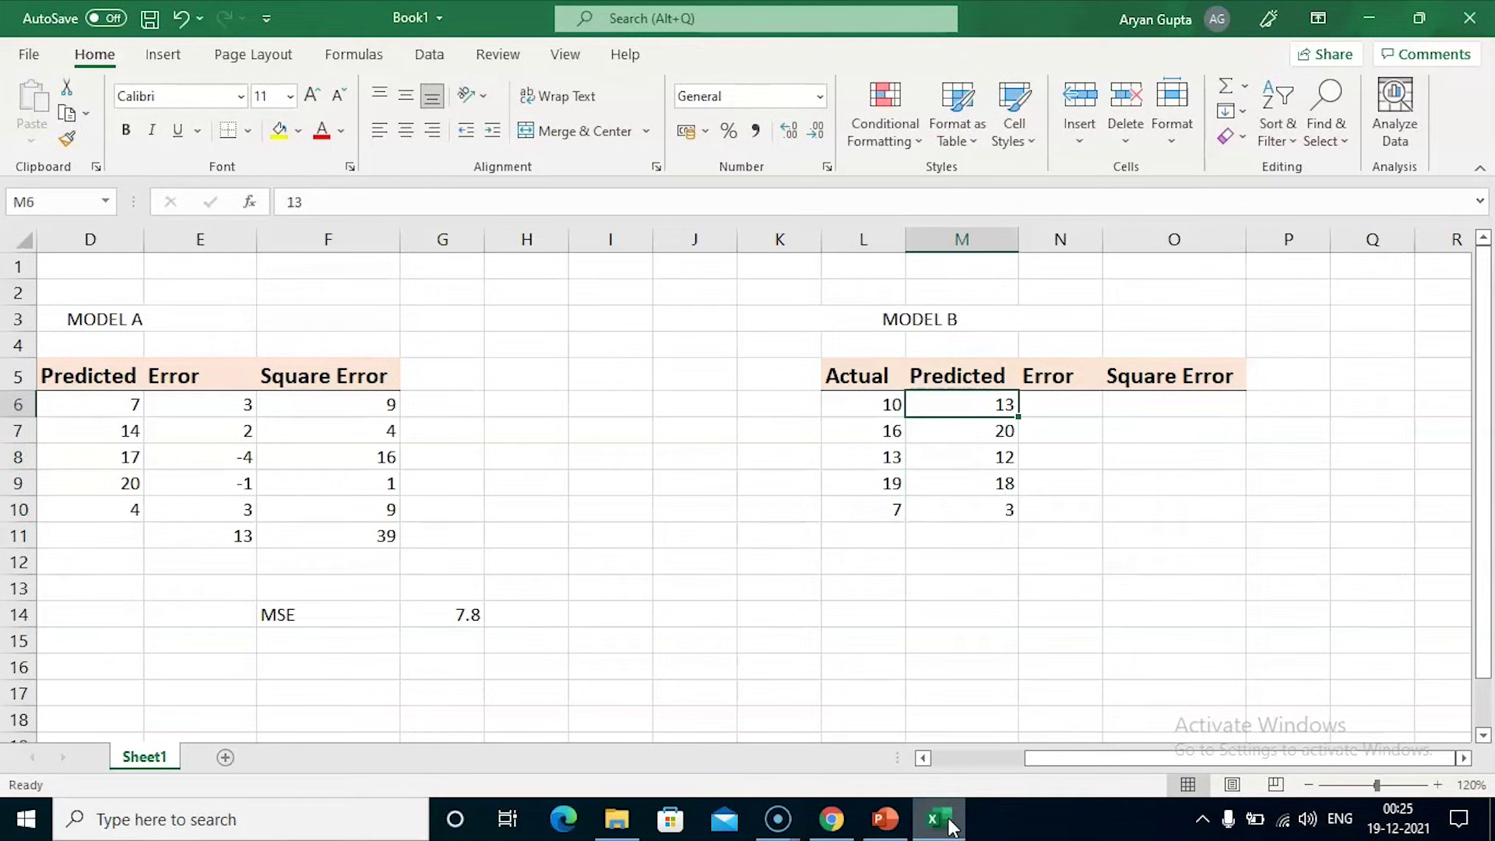
{"action": "key", "text": "Right"}
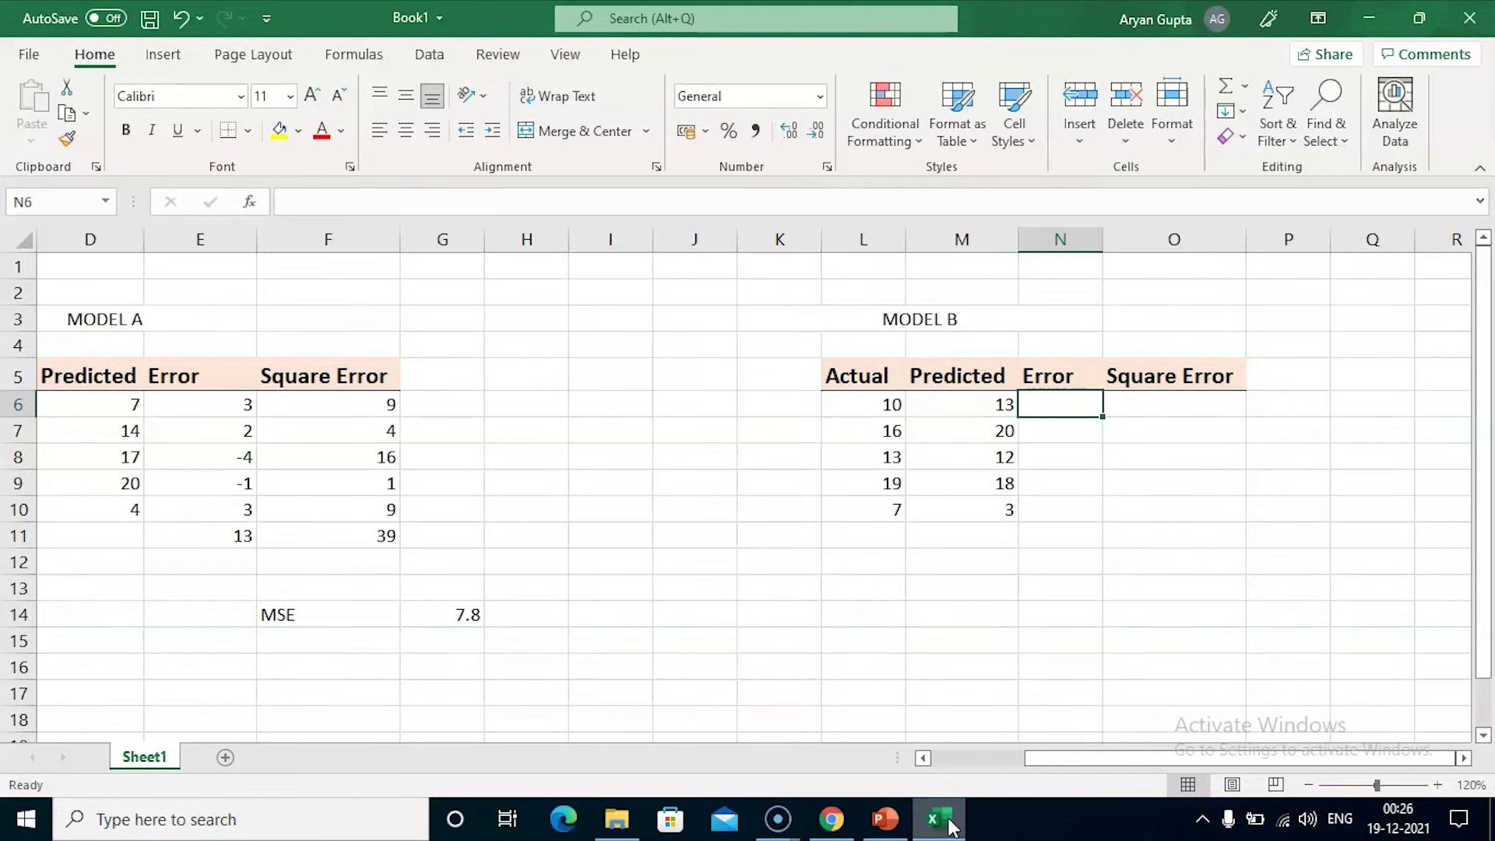
Enter Model B's errors -3, -4, 1, 1 and 4 down N6:N10
{"action": "type", "text": "-3"}
{"action": "key", "text": "Return"}
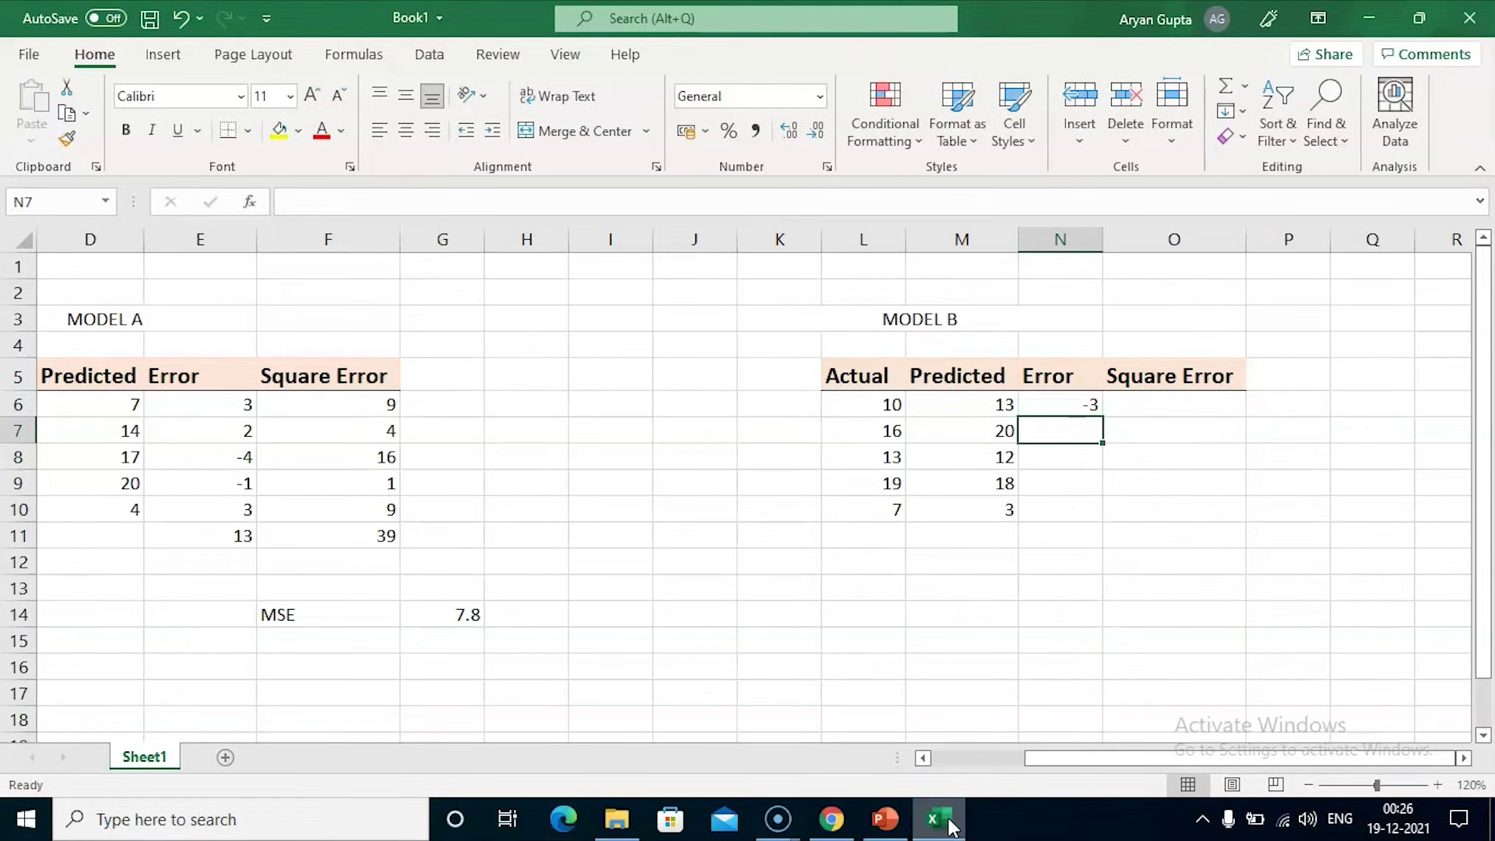
{"action": "type", "text": "-4"}
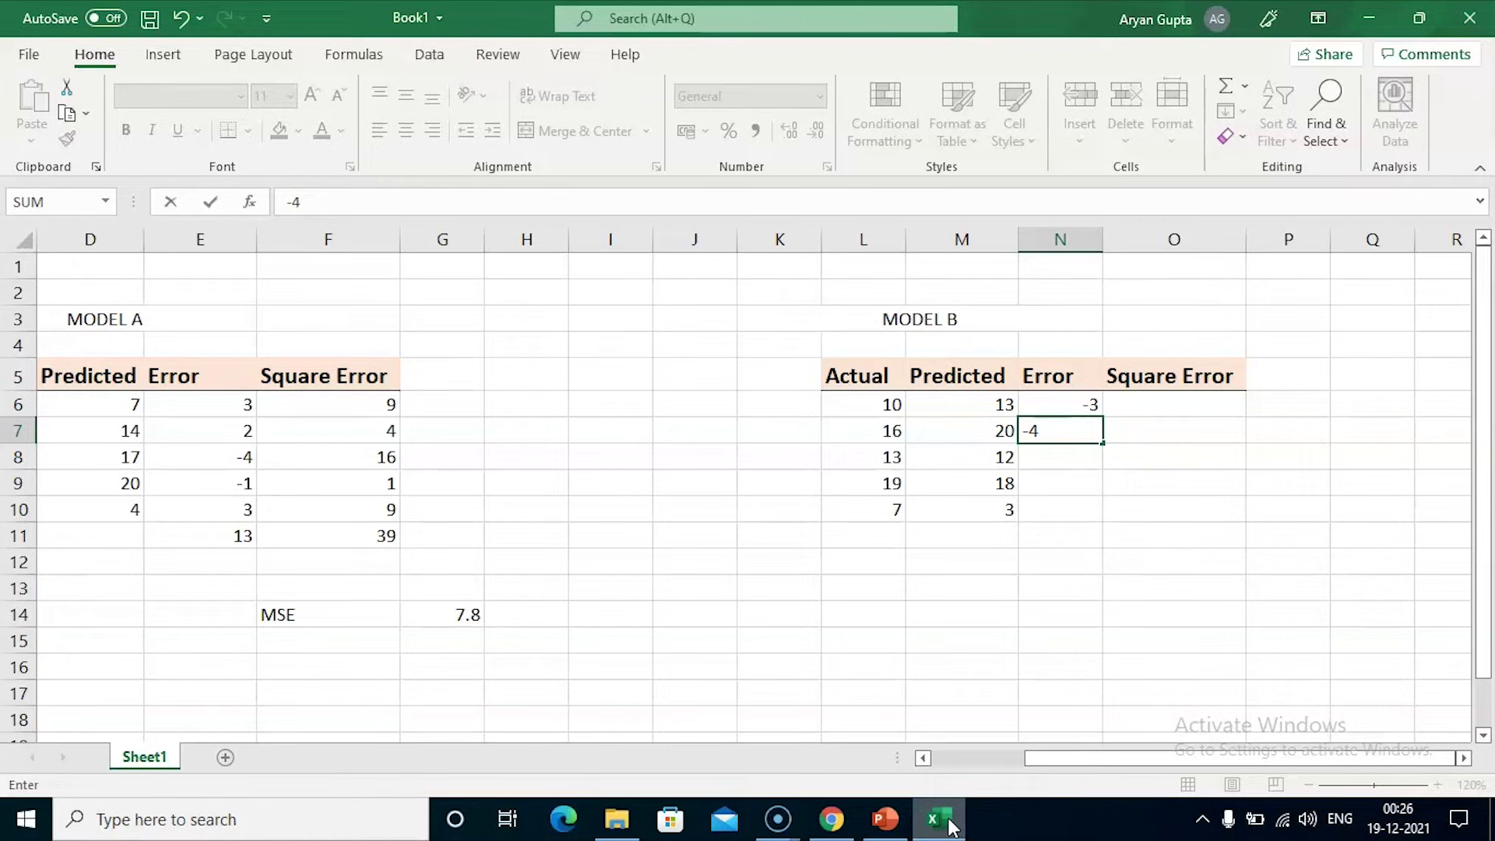
{"action": "key", "text": "Return"}
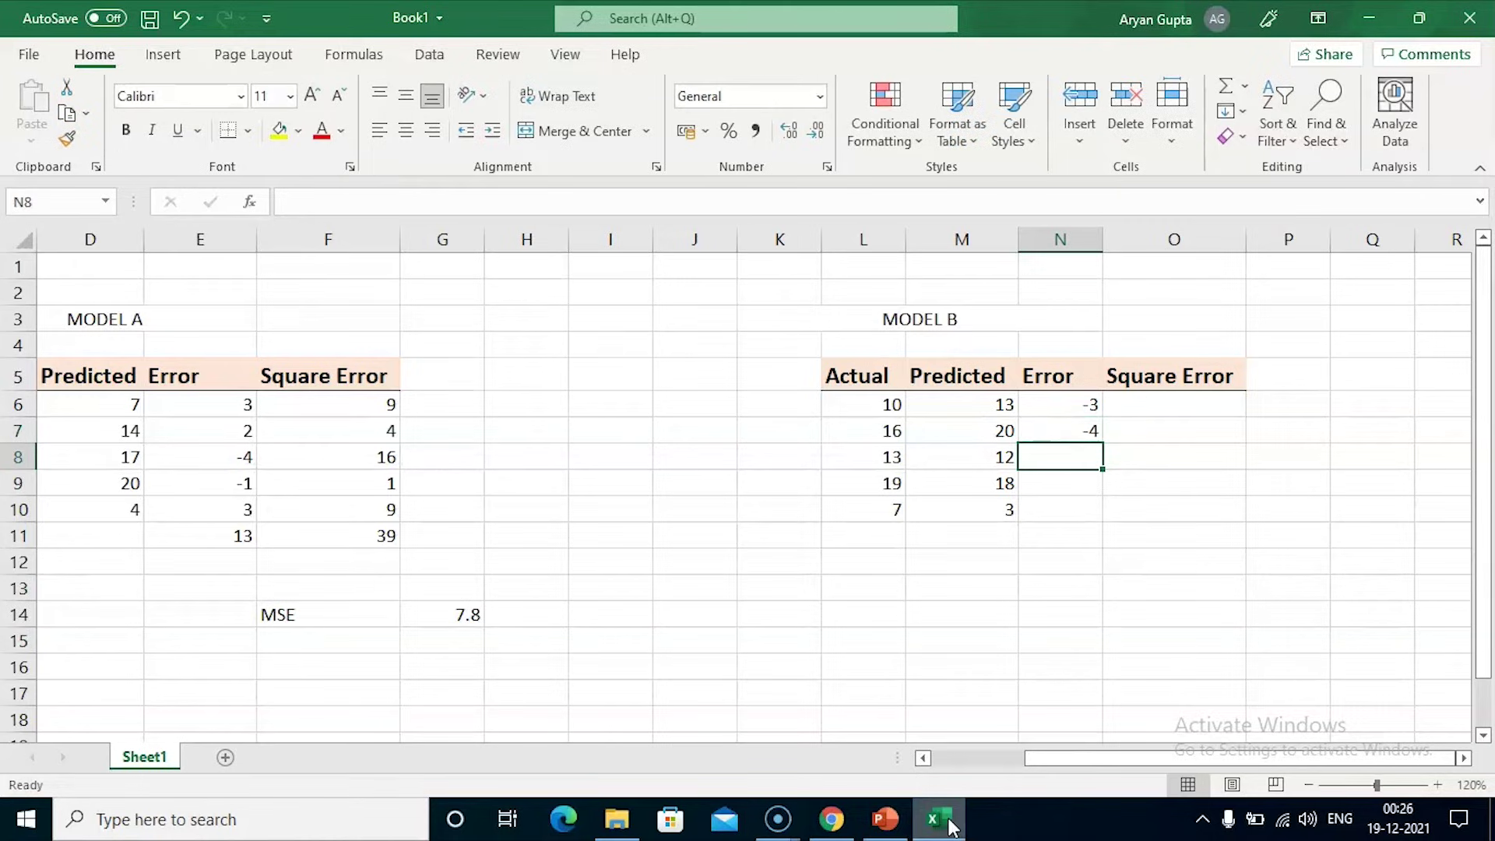
{"action": "type", "text": "1"}
{"action": "key", "text": "Return"}
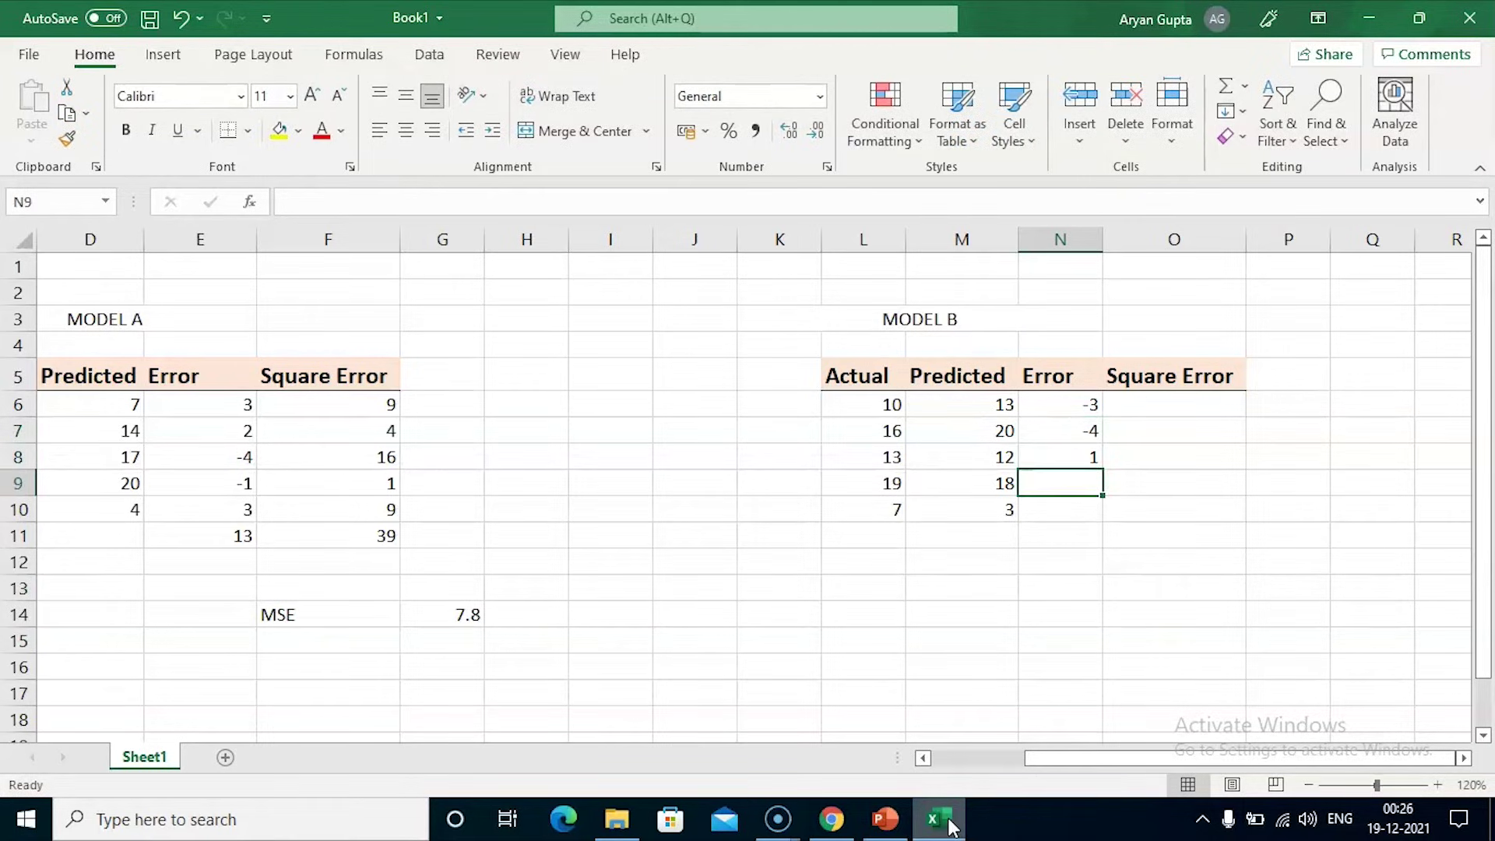
{"action": "type", "text": "1"}
{"action": "key", "text": "Return"}
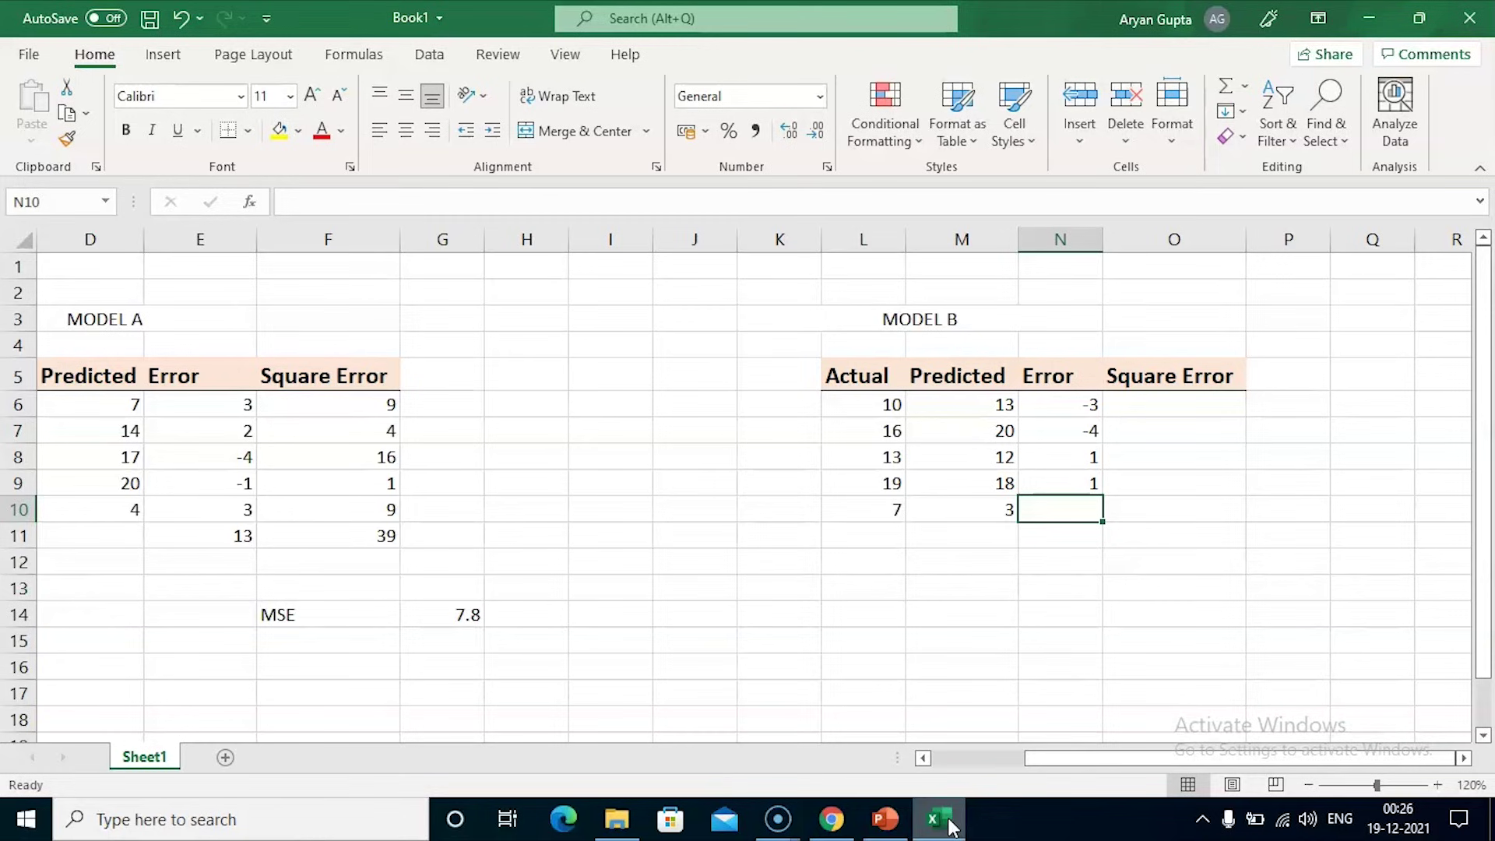
{"action": "type", "text": "4"}
{"action": "key", "text": "Tab"}
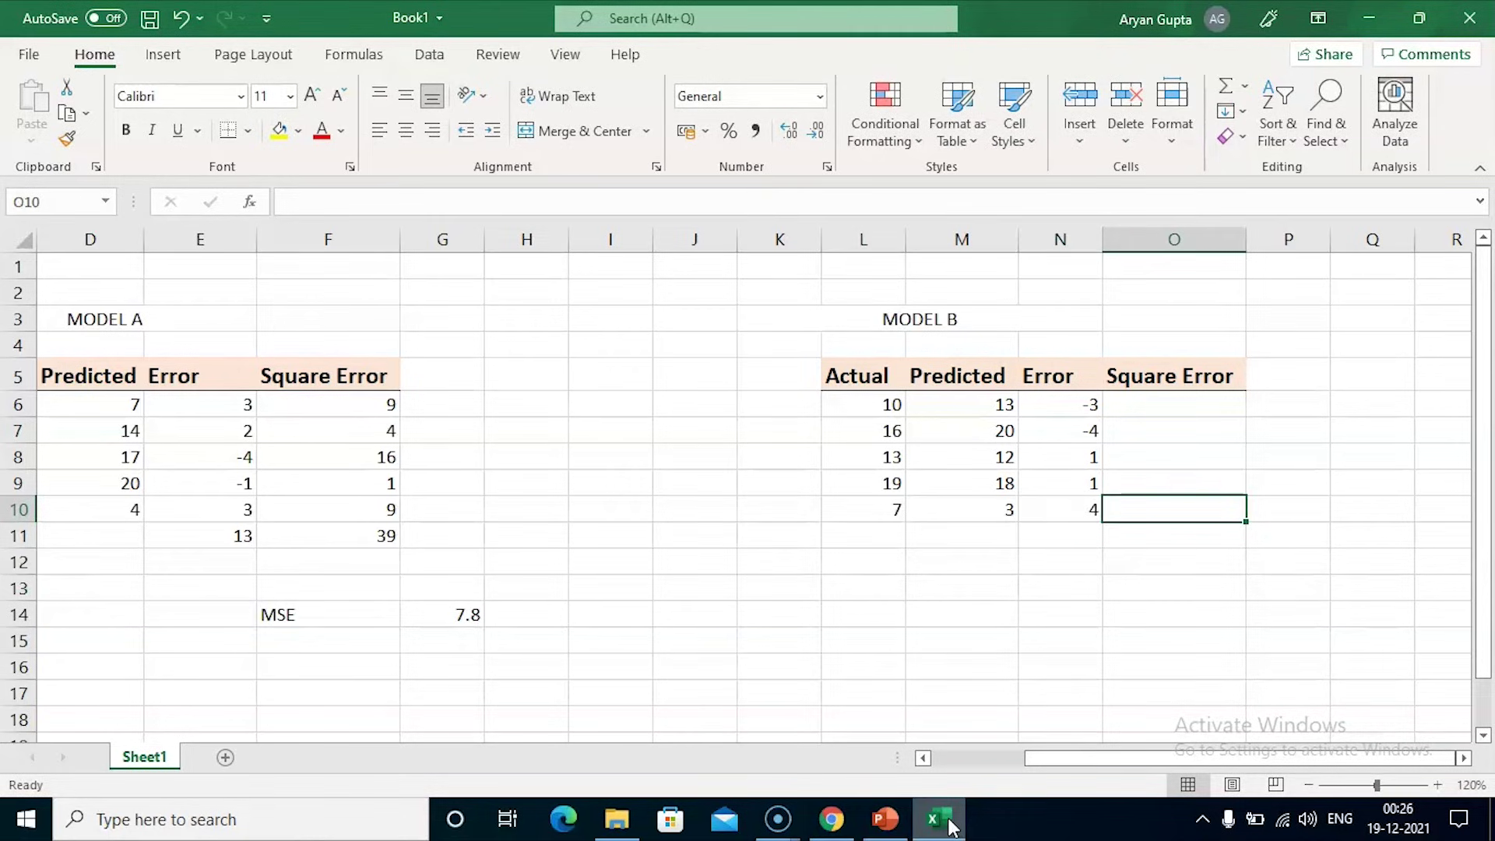
{"action": "key", "text": "Up"}
{"action": "key", "text": "Up"}
{"action": "key", "text": "Up"}
{"action": "key", "text": "Up"}
{"action": "key", "text": "Up"}
{"action": "key", "text": "Up"}
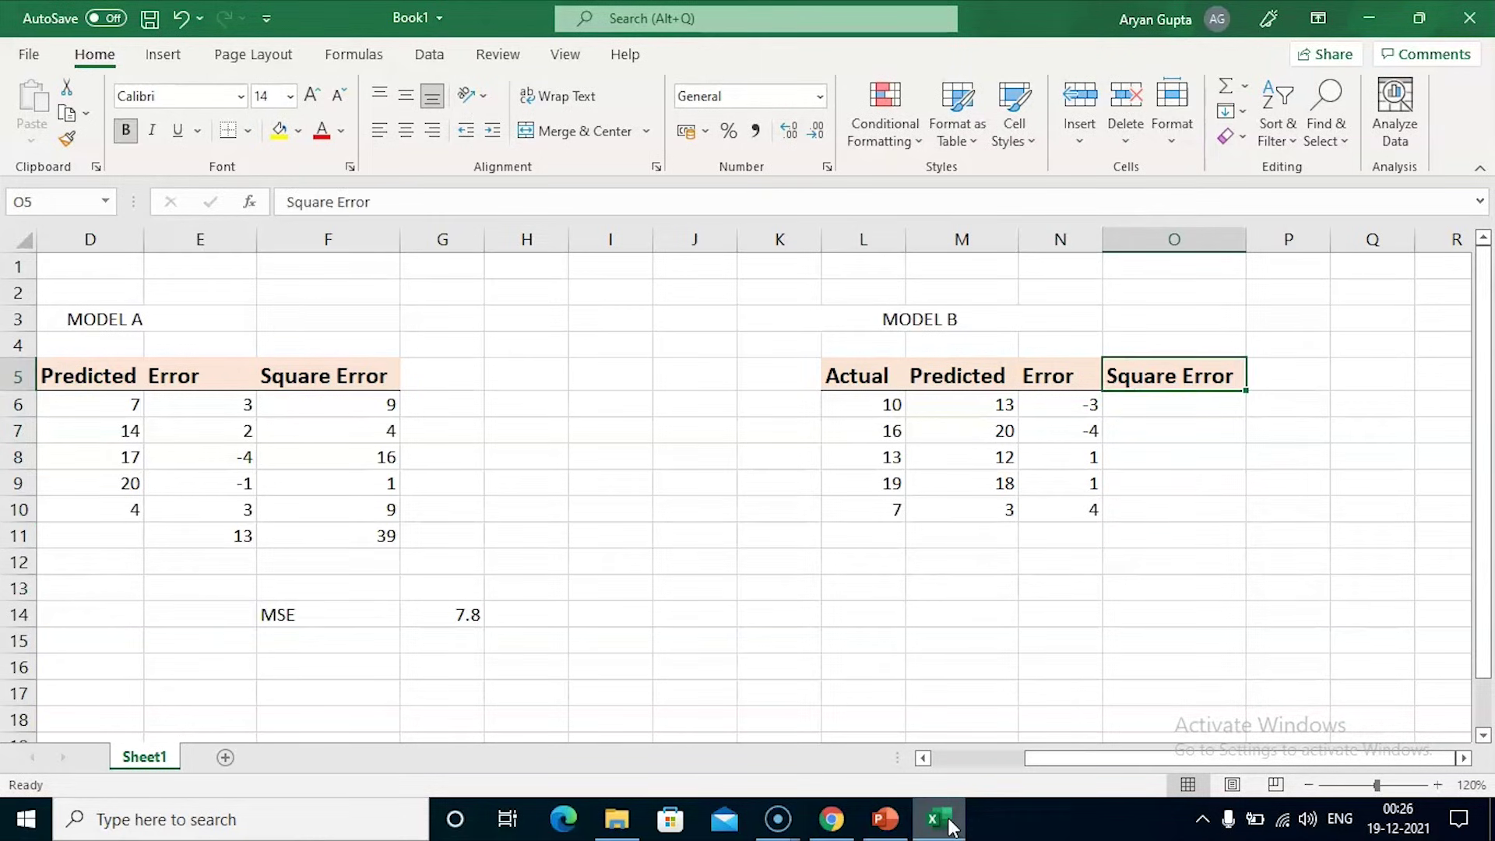
{"action": "key", "text": "Down"}
{"action": "key", "text": "Down"}
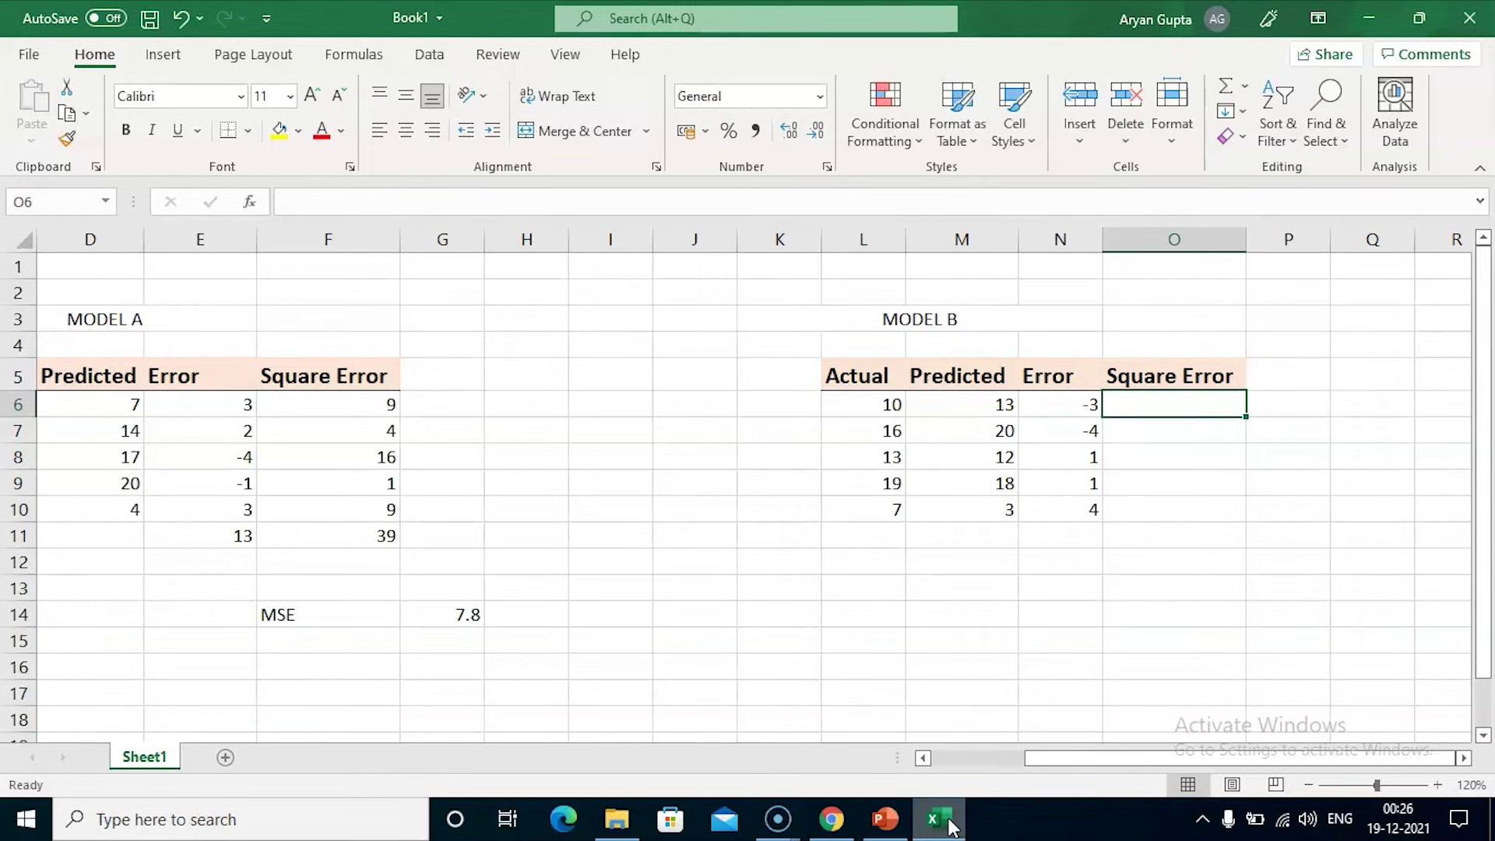
Enter squared errors 9, 16, 1, 1 and 16 down O6:O10 and recheck them
{"action": "type", "text": "9"}
{"action": "key", "text": "Return"}
{"action": "type", "text": "16"}
{"action": "key", "text": "Return"}
{"action": "type", "text": "1"}
{"action": "key", "text": "Return"}
{"action": "type", "text": "1"}
{"action": "key", "text": "Return"}
{"action": "type", "text": "16"}
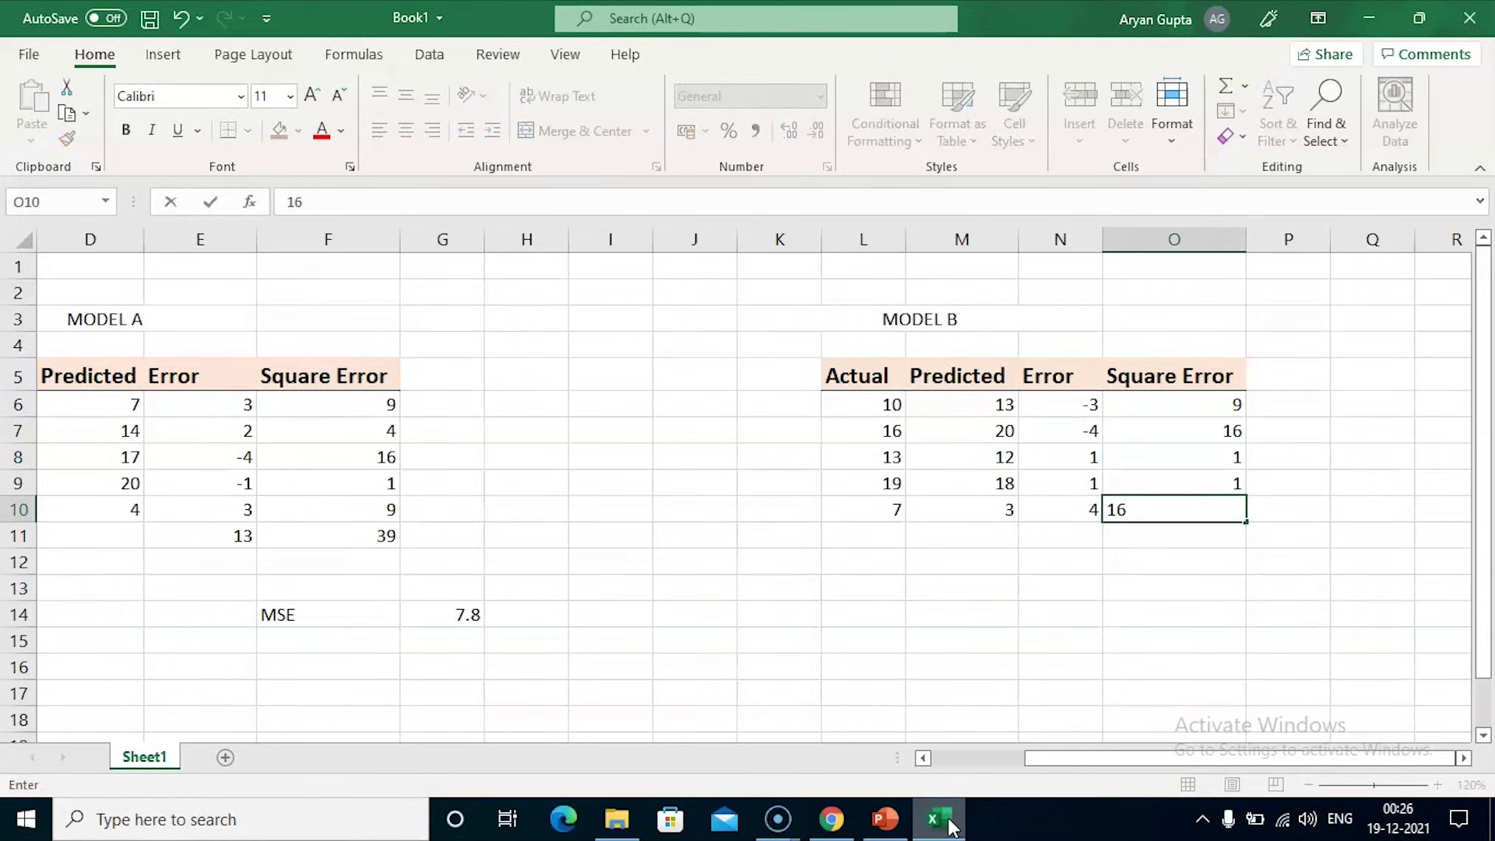
{"action": "key", "text": "Return"}
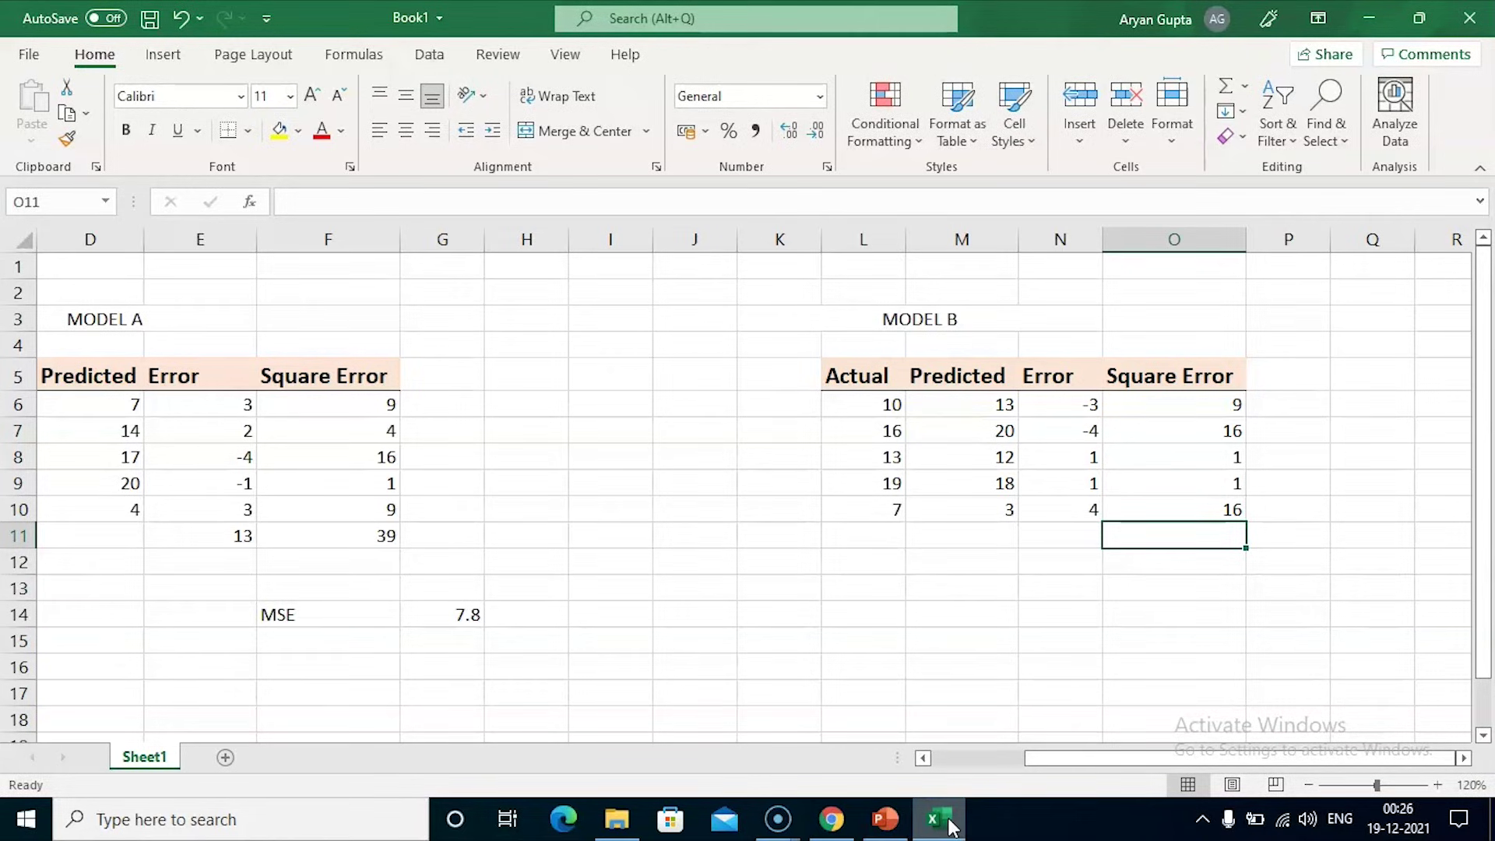
{"action": "key", "text": "Up"}
{"action": "key", "text": "Up"}
{"action": "key", "text": "Up"}
{"action": "key", "text": "Up"}
{"action": "key", "text": "Up"}
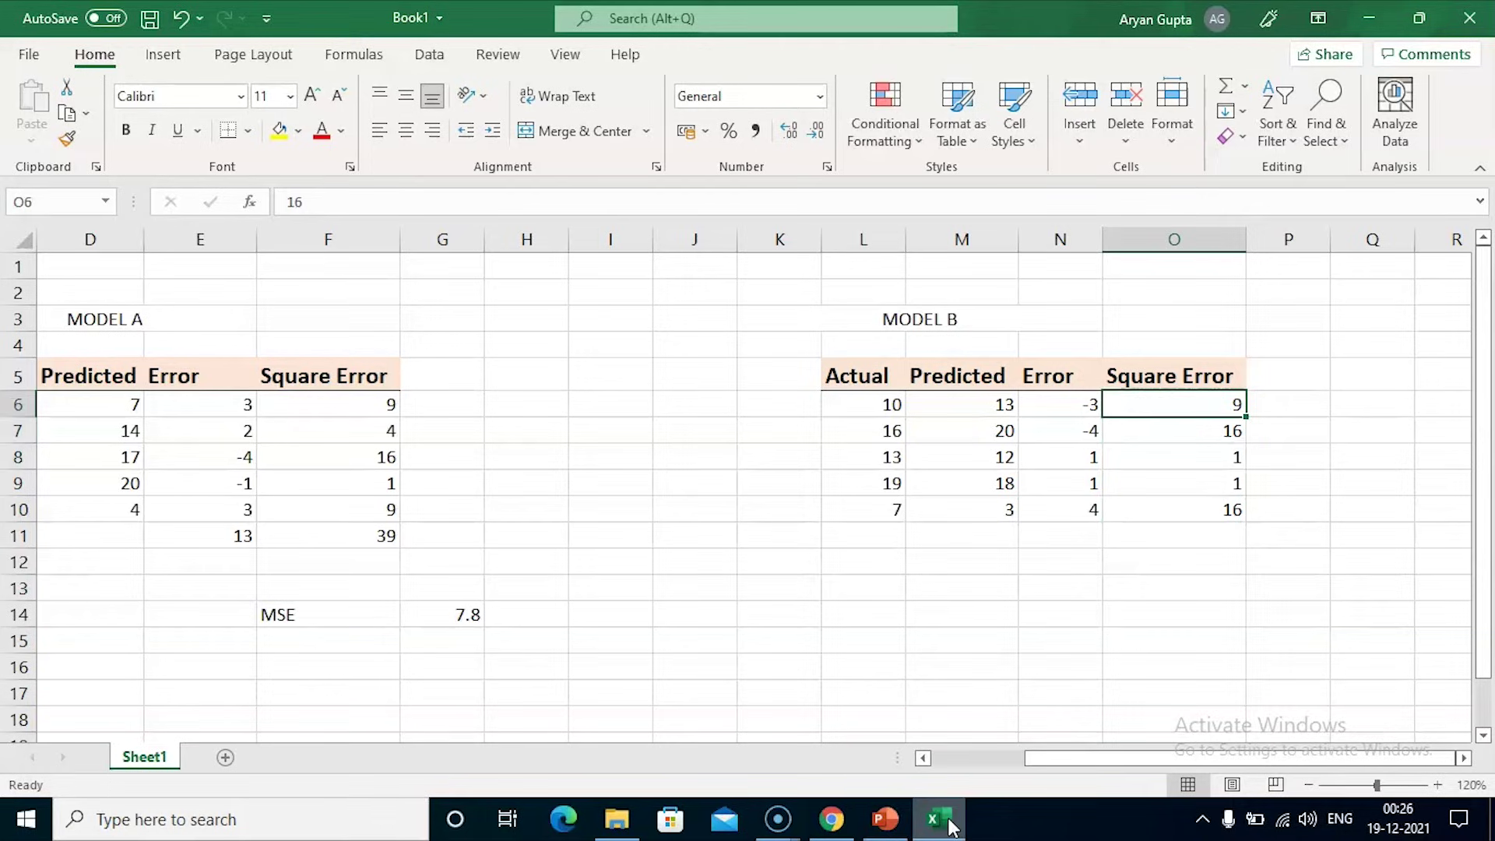
{"action": "key", "text": "Down"}
{"action": "key", "text": "Down"}
{"action": "key", "text": "Down"}
{"action": "key", "text": "Down"}
{"action": "key", "text": "Down"}
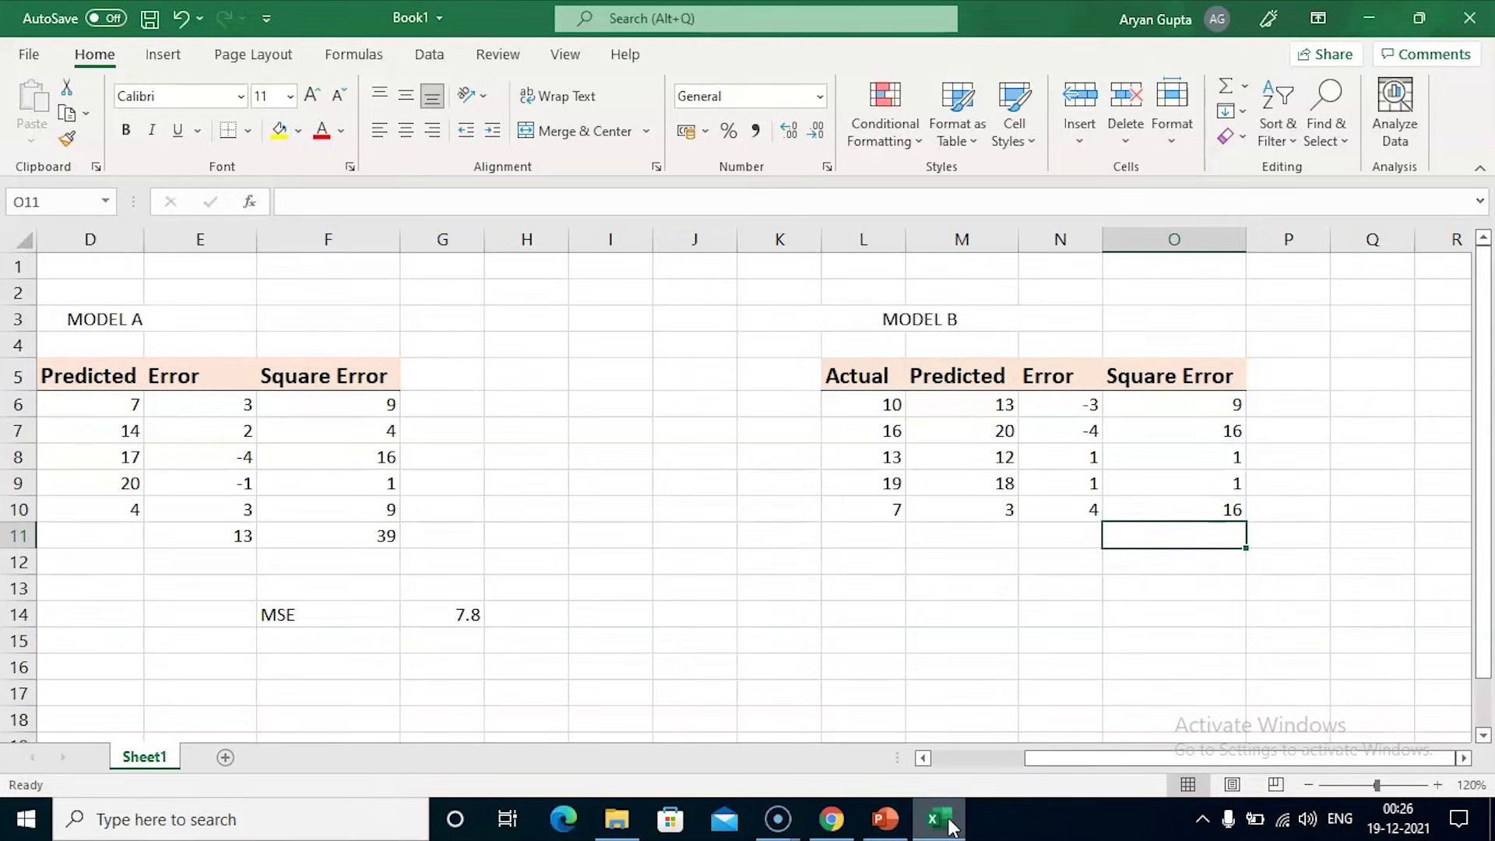
Enter 43 as Model B's squared-error total in O11
{"action": "type", "text": "43"}
{"action": "key", "text": "Return"}
{"action": "key", "text": "Down"}
{"action": "key", "text": "Left"}
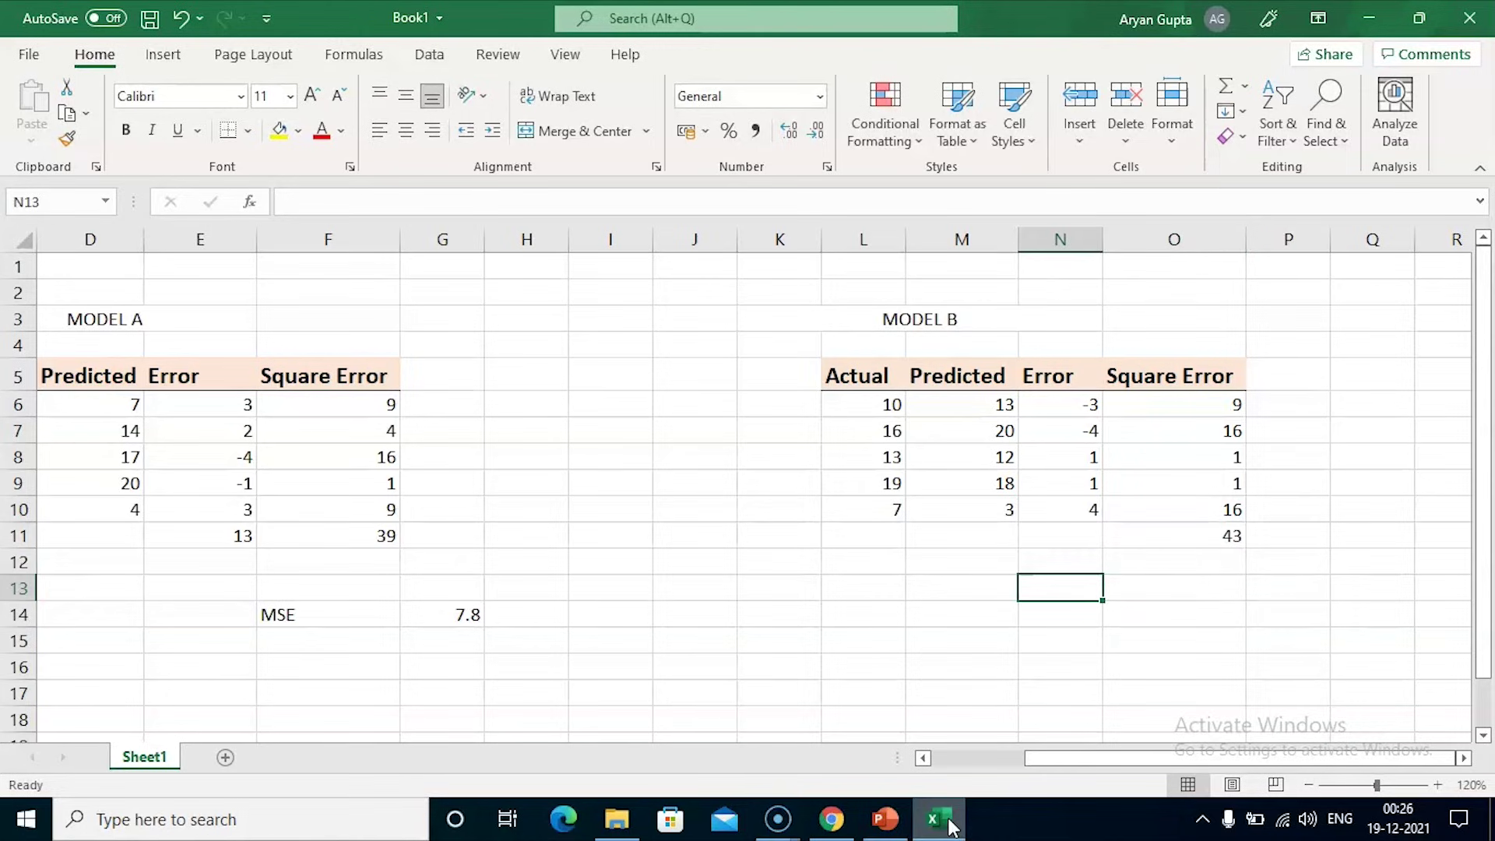
Add an MSE label in N13 with =(43/5) beside it, showing 8.6
{"action": "type", "text": "MSE"}
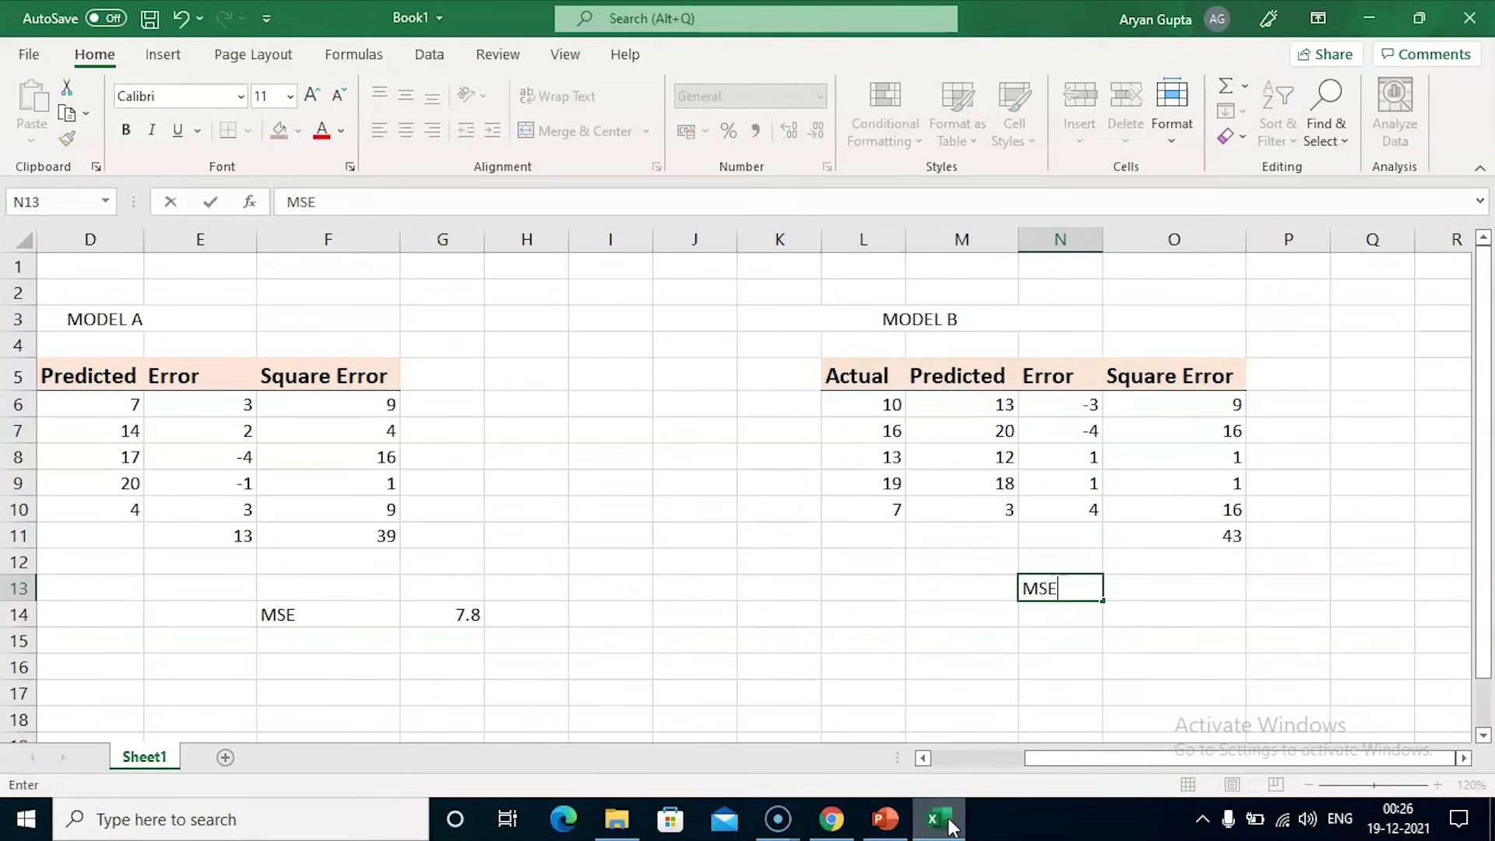
{"action": "key", "text": "Tab"}
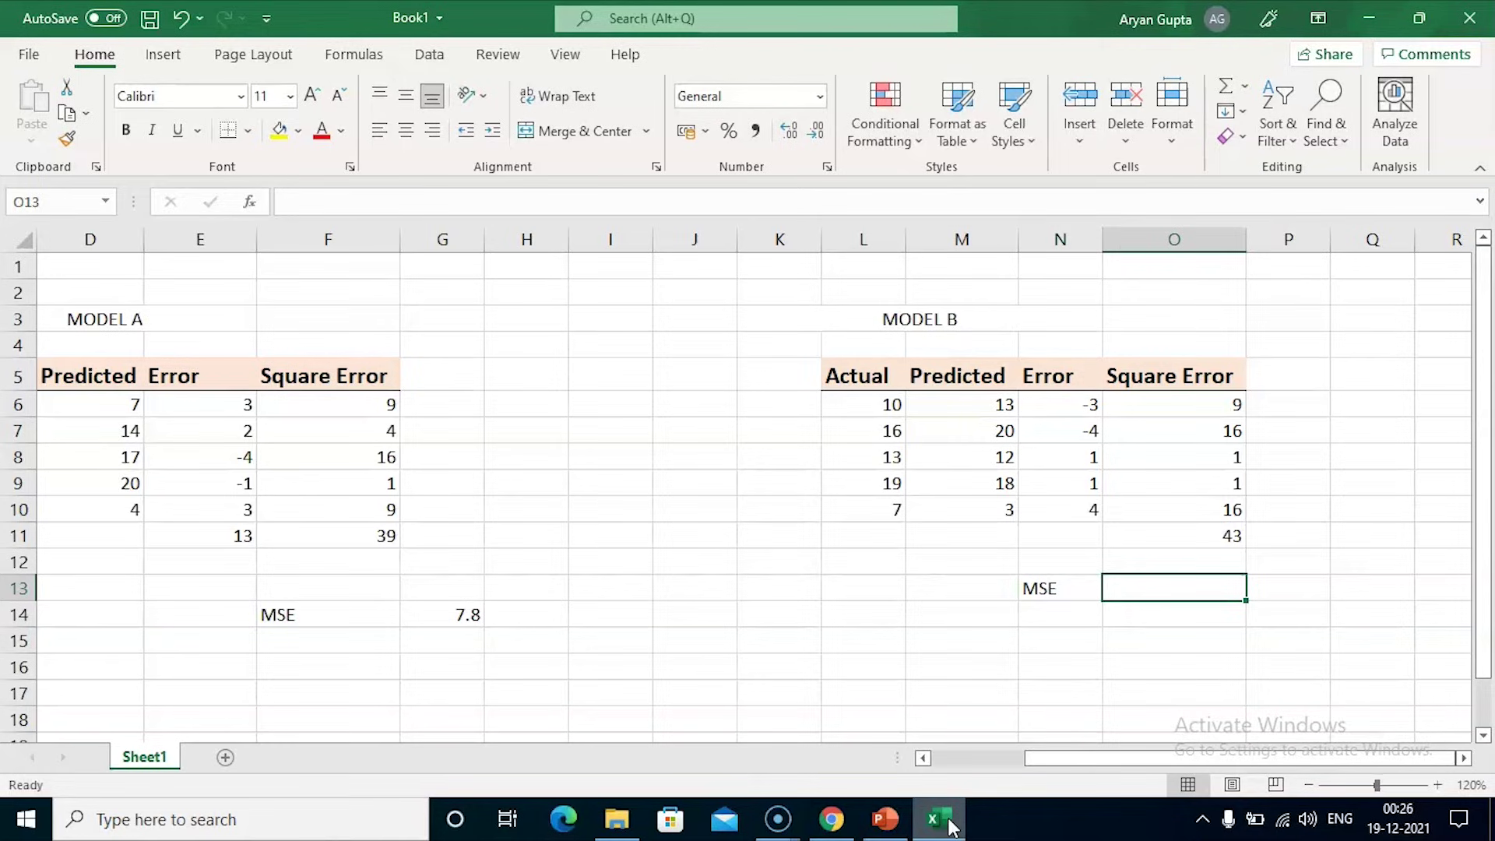
{"action": "type", "text": "="}
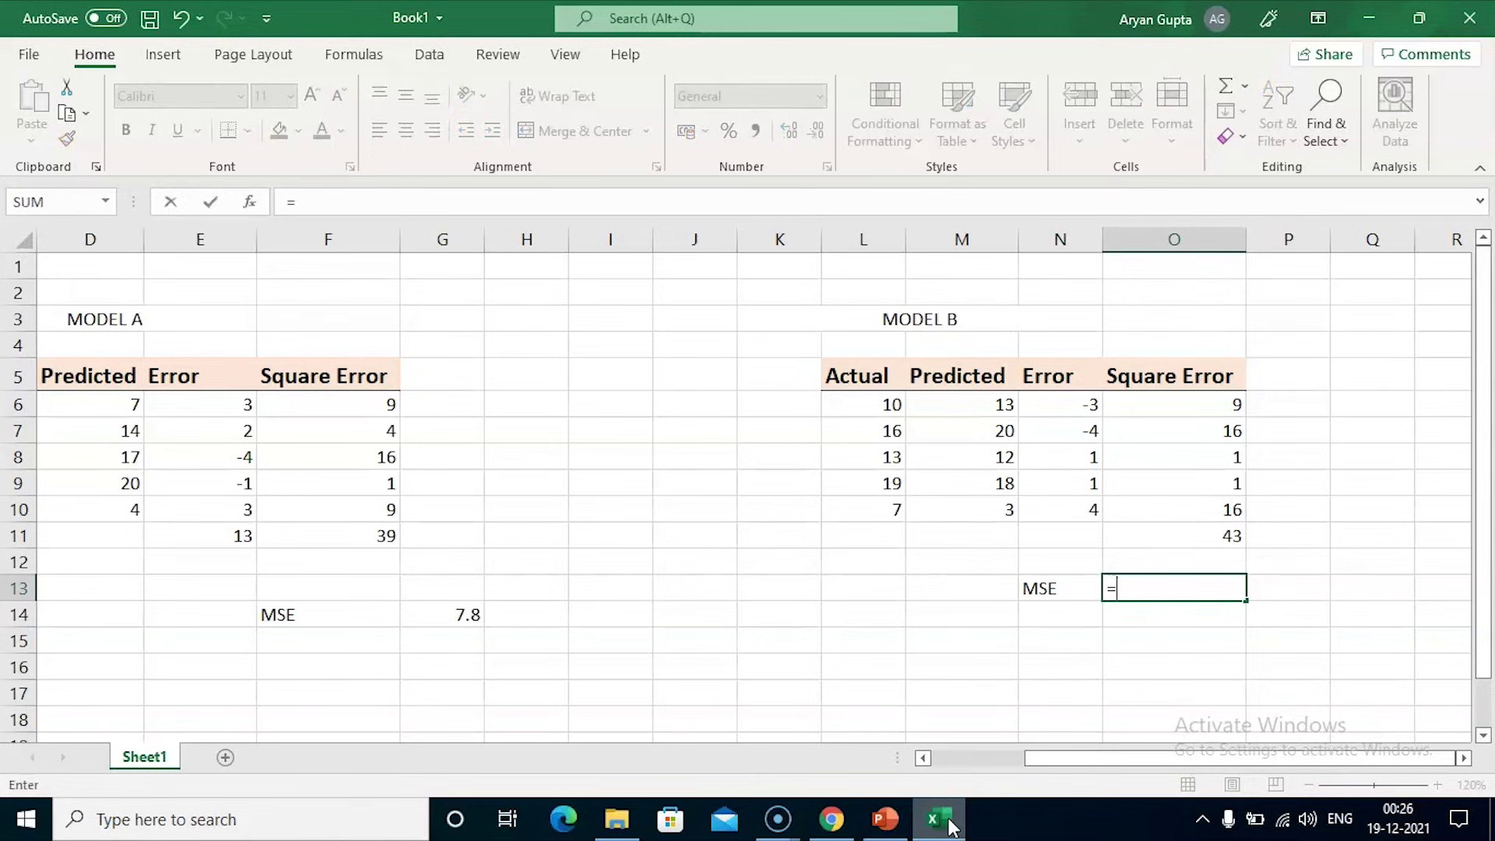
{"action": "type", "text": "(43/5)"}
{"action": "key", "text": "Return"}
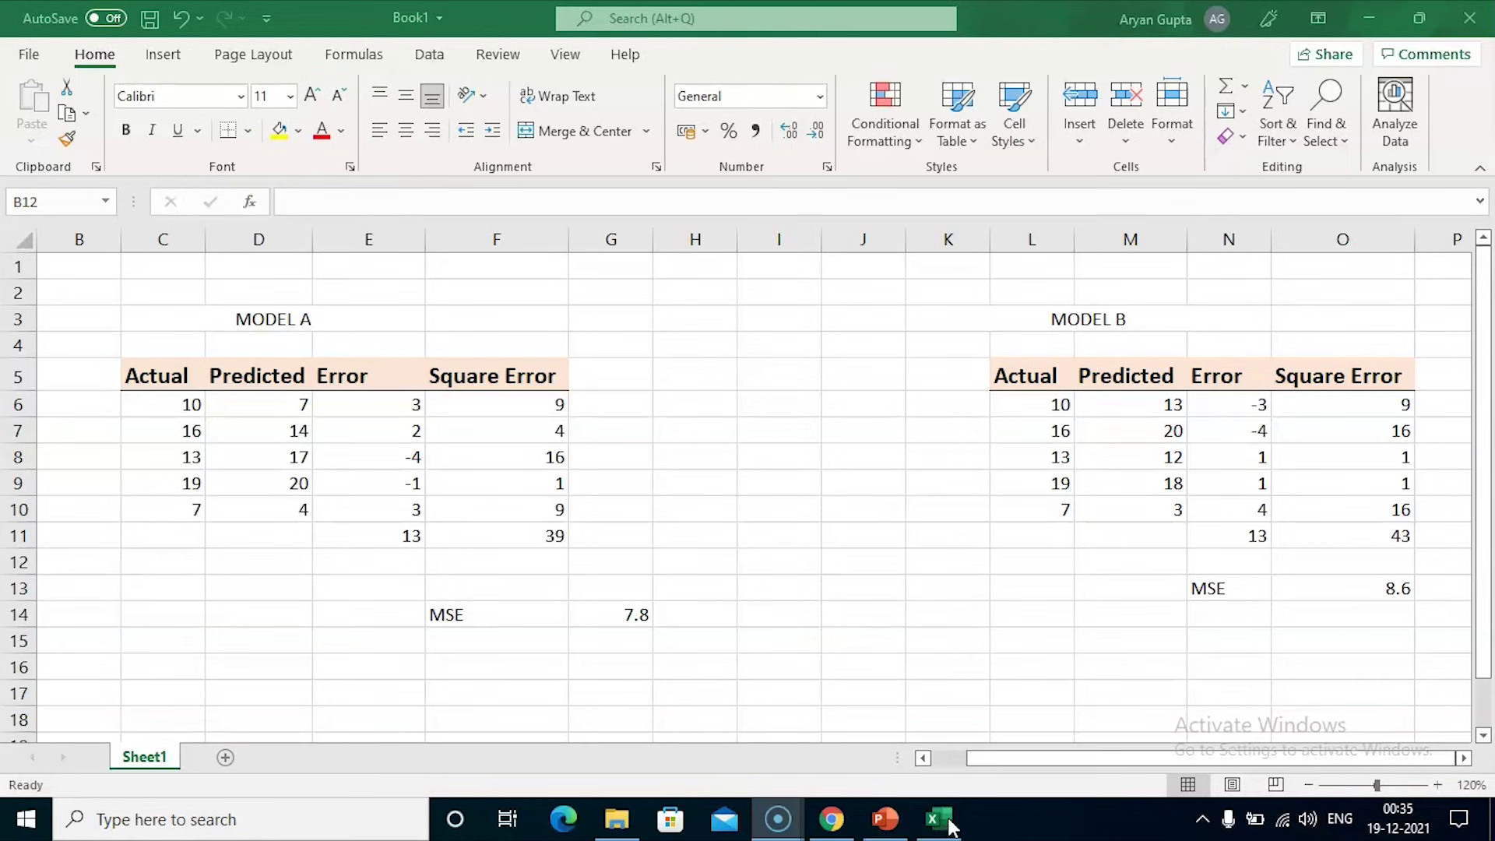
{"action": "left_click", "coordinate": [942, 821]}
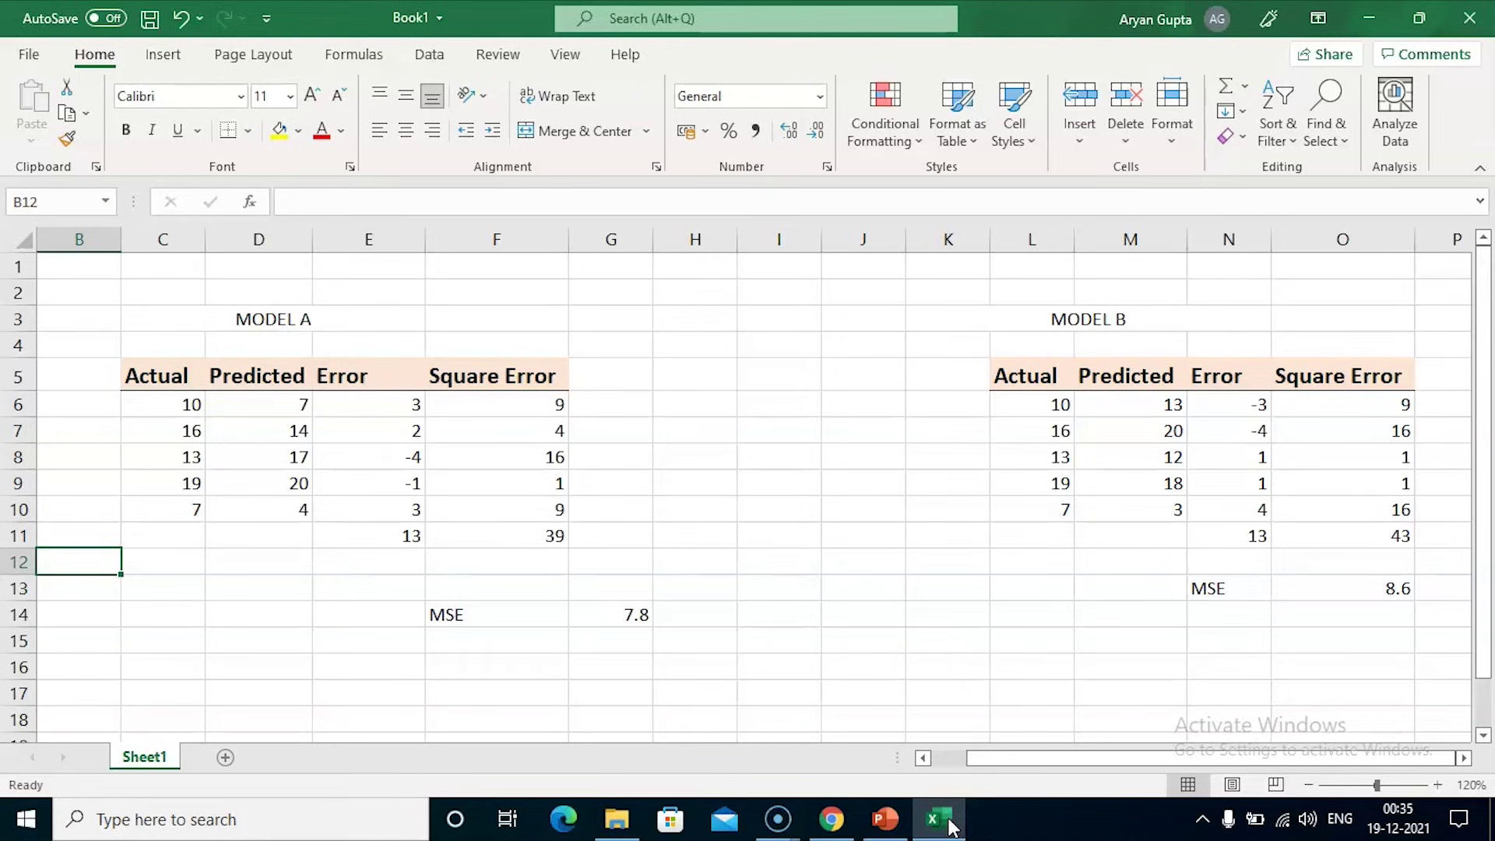
{"action": "left_click", "coordinate": [1131, 404]}
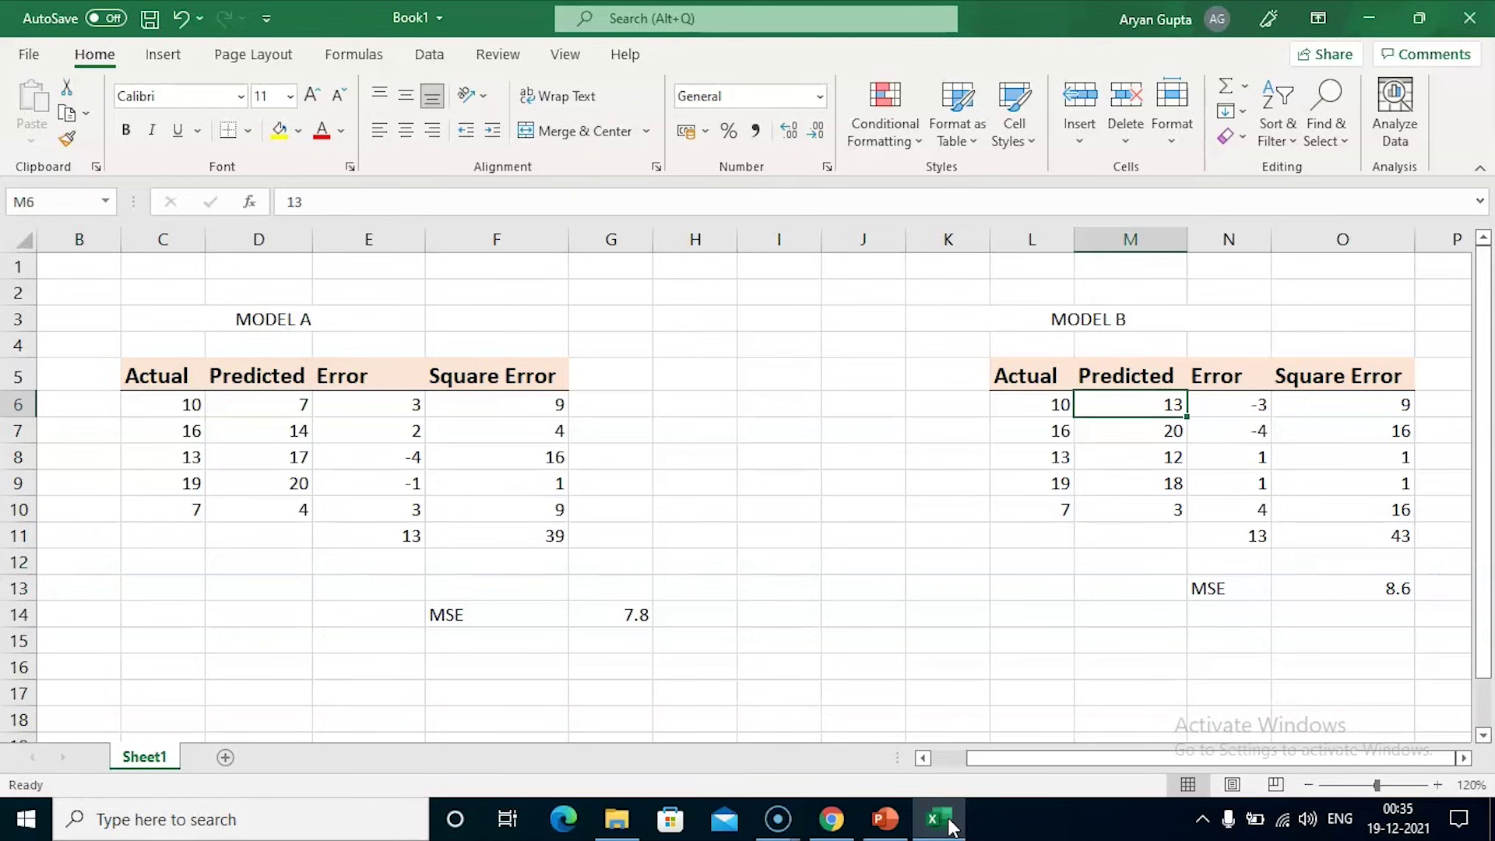
{"action": "key", "text": "Down"}
{"action": "key", "text": "Left"}
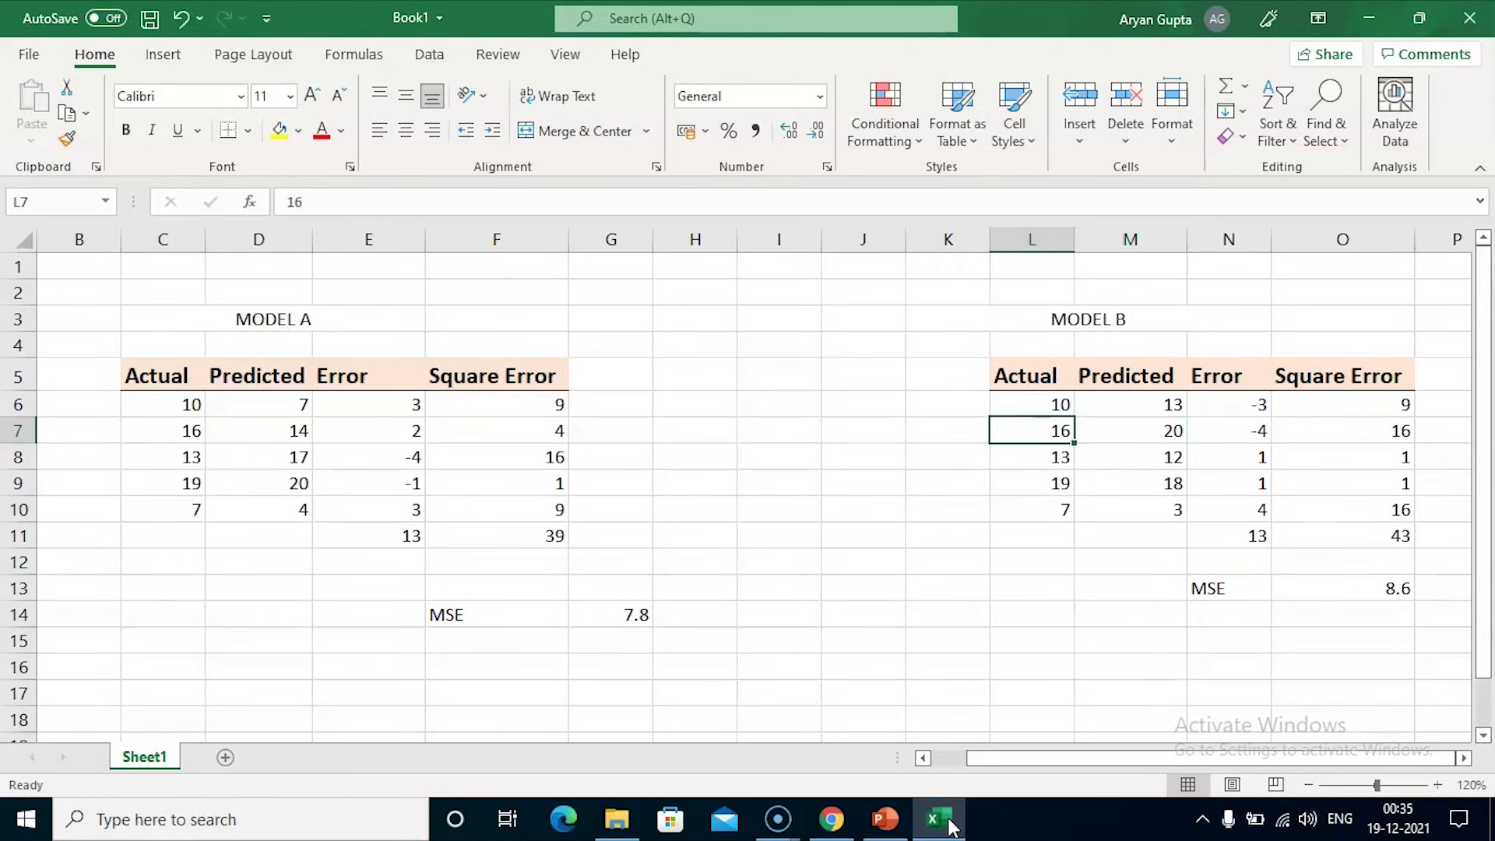
{"action": "key", "text": "Right"}
{"action": "key", "text": "Right"}
{"action": "key", "text": "Up"}
{"action": "key", "text": "Down"}
{"action": "key", "text": "Down"}
{"action": "key", "text": "Down"}
{"action": "key", "text": "Down"}
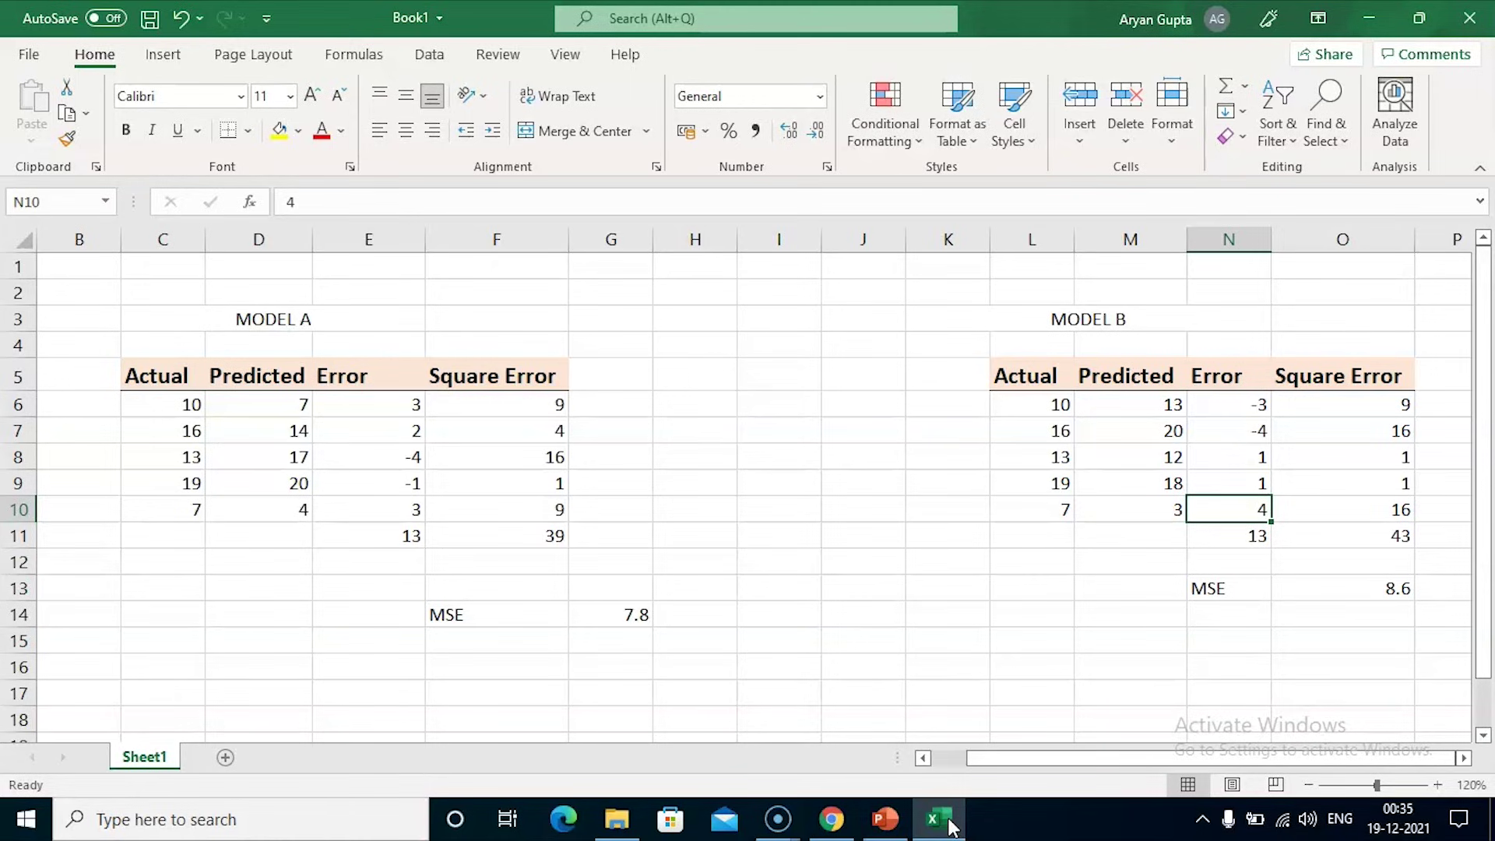
{"action": "key", "text": "Left"}
{"action": "key", "text": "Left"}
{"action": "key", "text": "Left"}
{"action": "key", "text": "Left"}
{"action": "key", "text": "Left"}
{"action": "key", "text": "Left"}
{"action": "key", "text": "Left"}
{"action": "key", "text": "Left"}
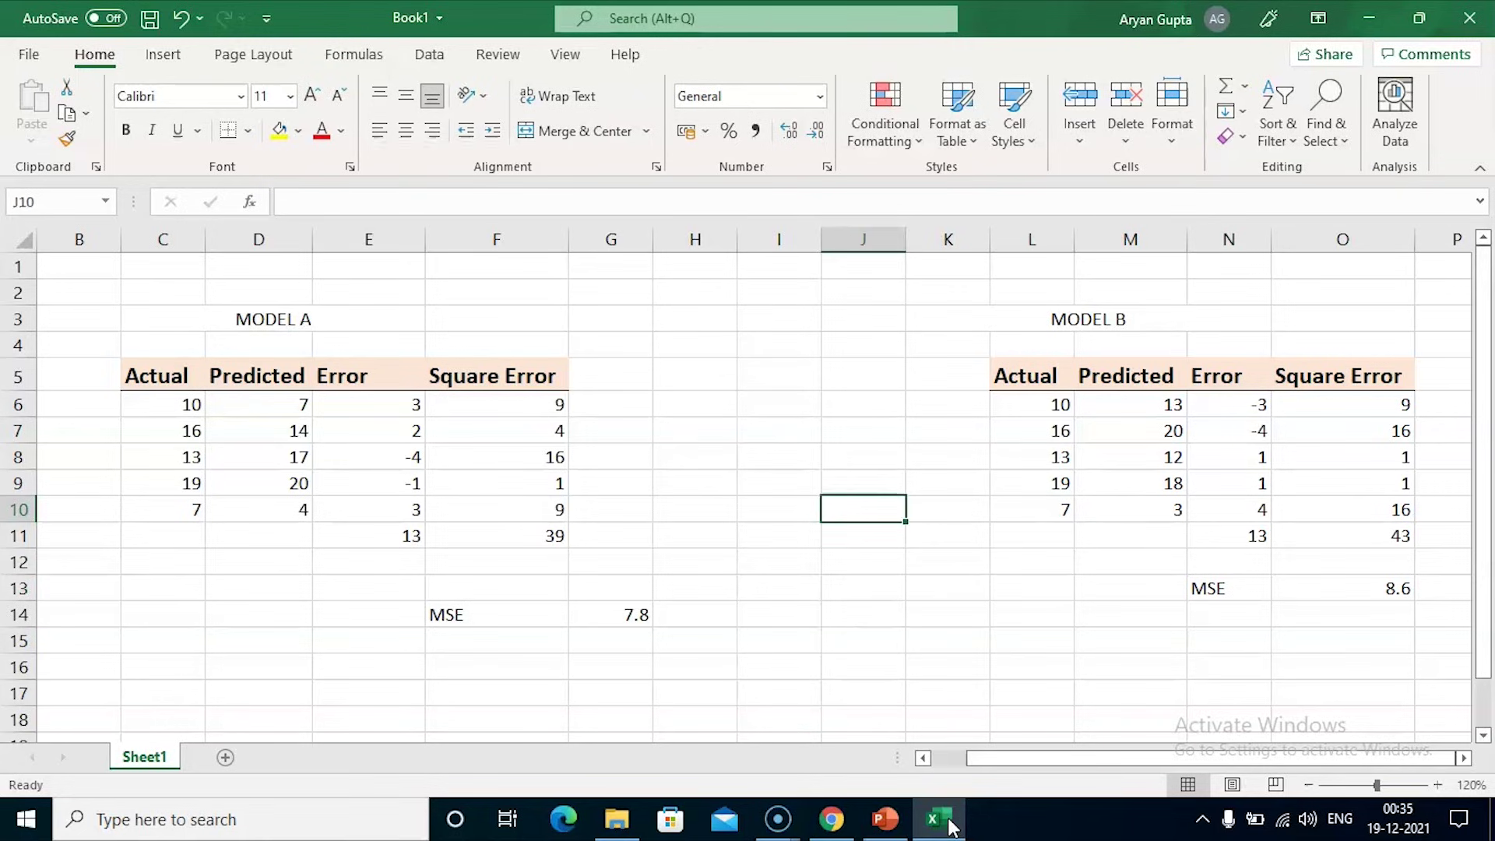
{"action": "key", "text": "Left"}
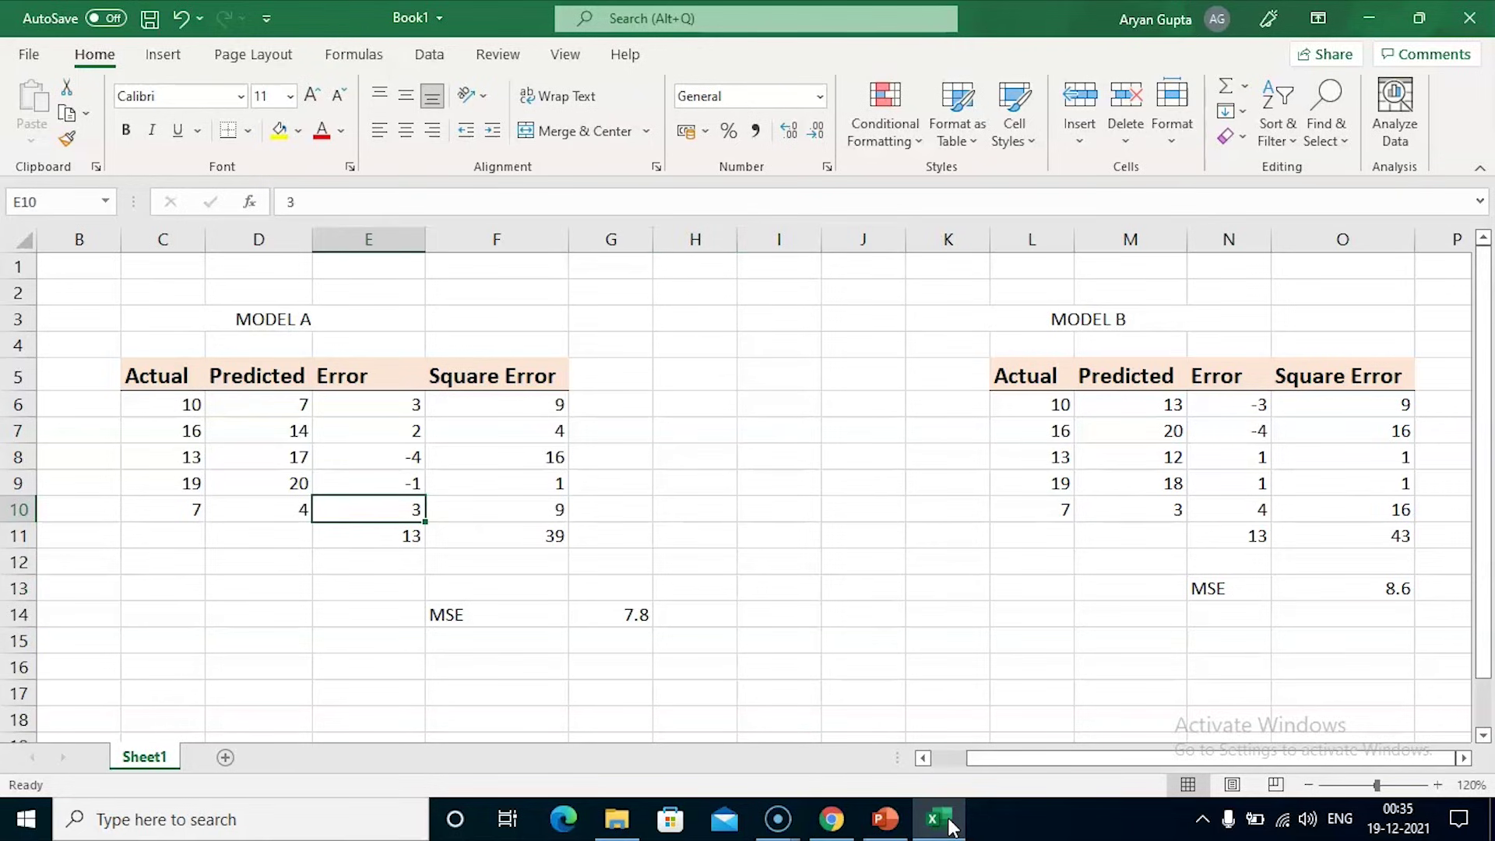
{"action": "key", "text": "Down"}
{"action": "key", "text": "Down"}
{"action": "key", "text": "Down"}
{"action": "key", "text": "Down"}
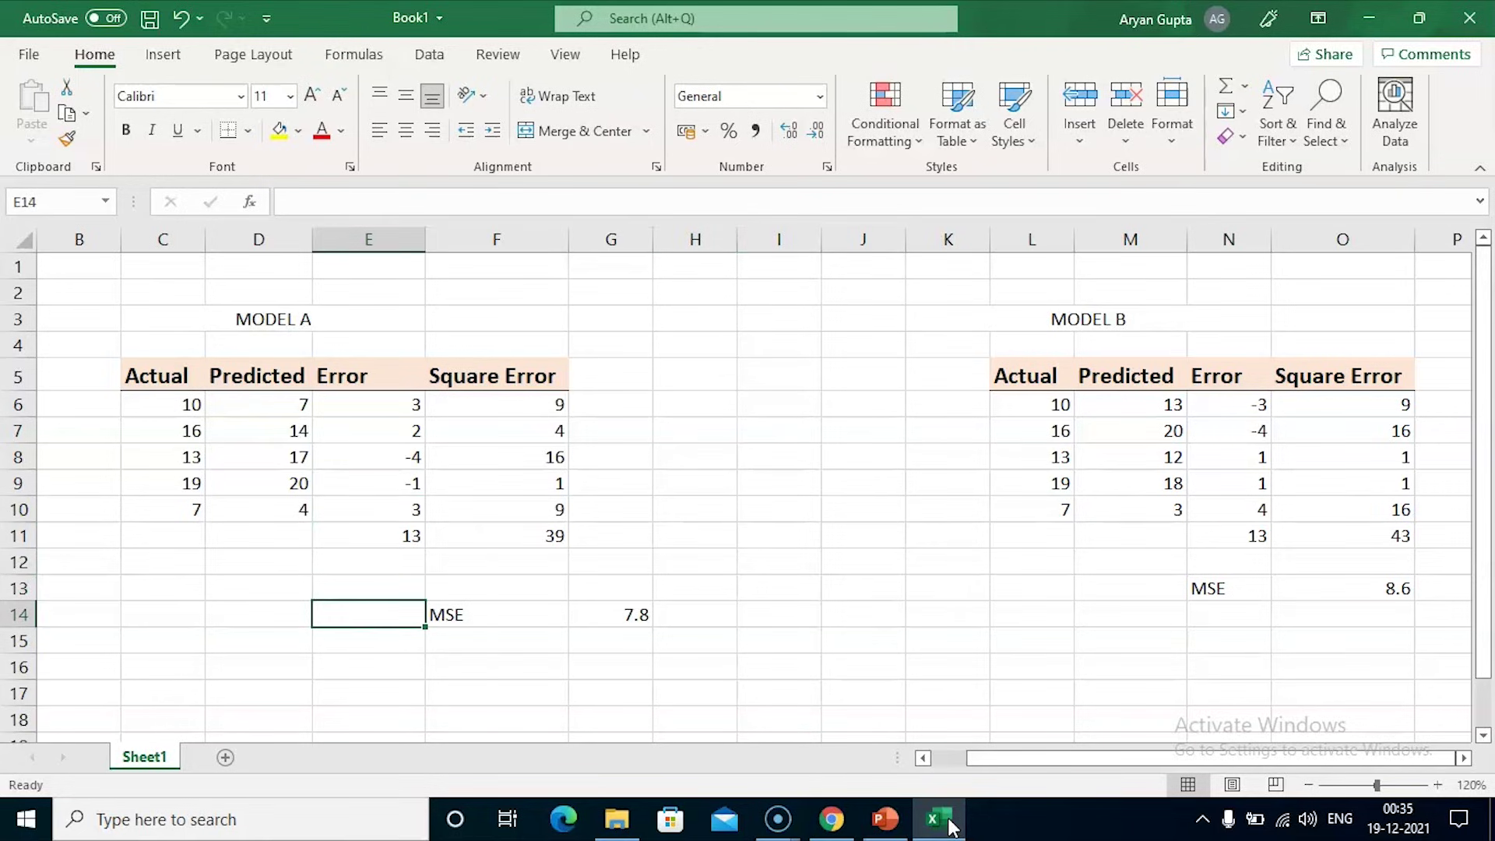
{"action": "key", "text": "Right"}
{"action": "key", "text": "Right"}
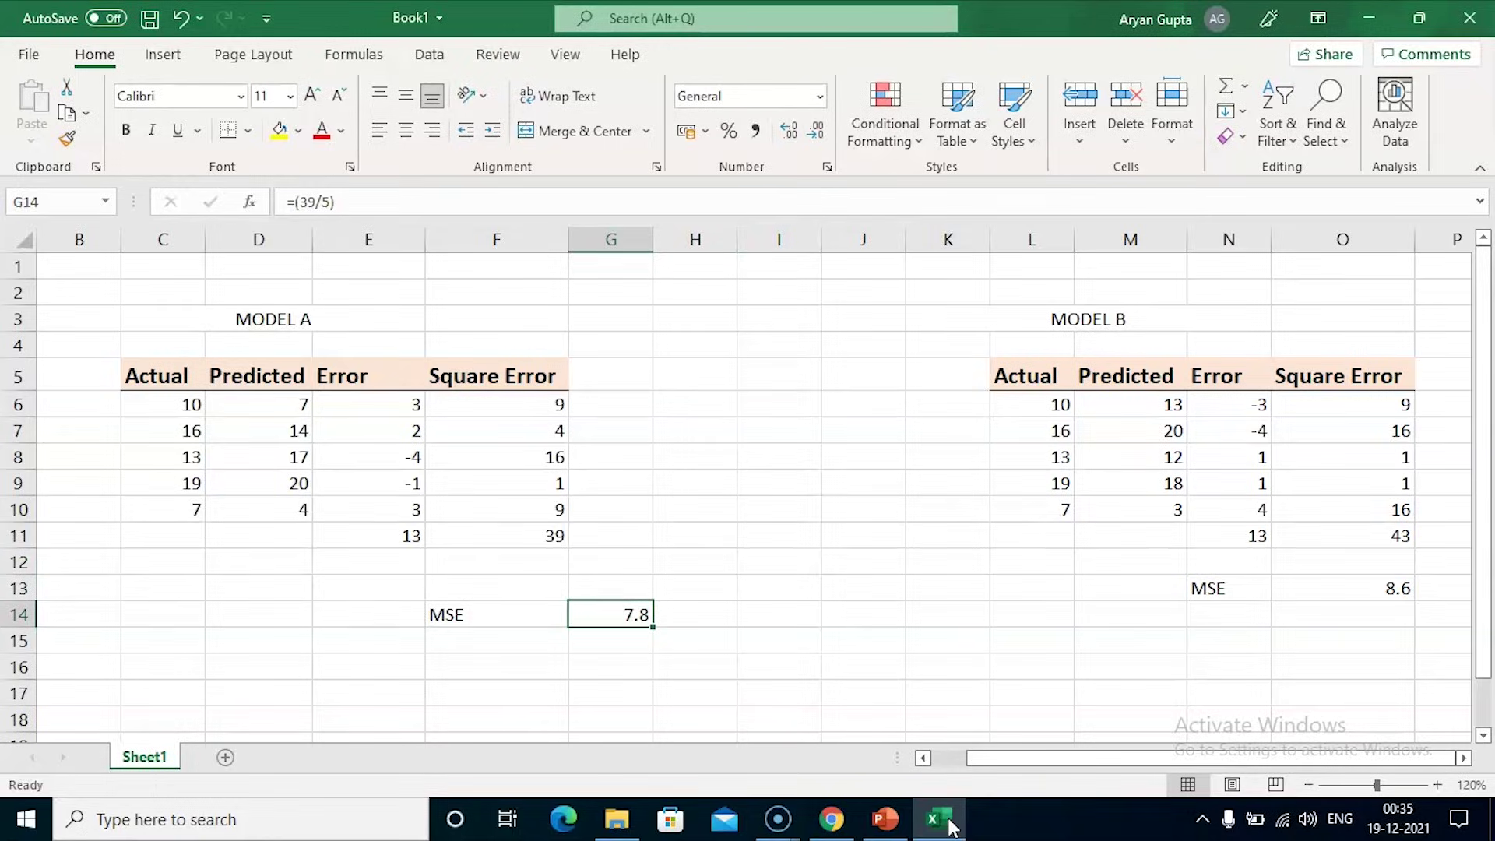